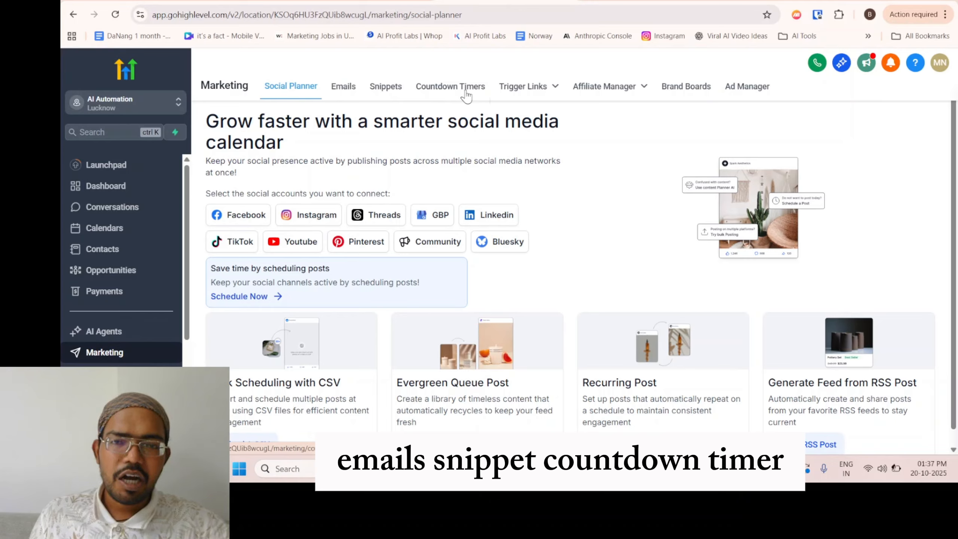
Open the Emails page in the Marketing area.
mouse_move(643, 106)
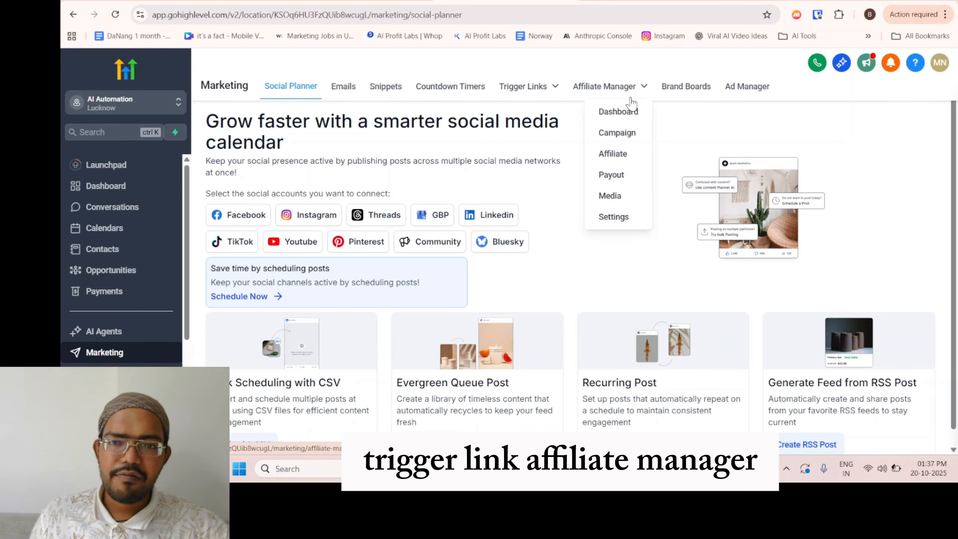
mouse_move(528, 105)
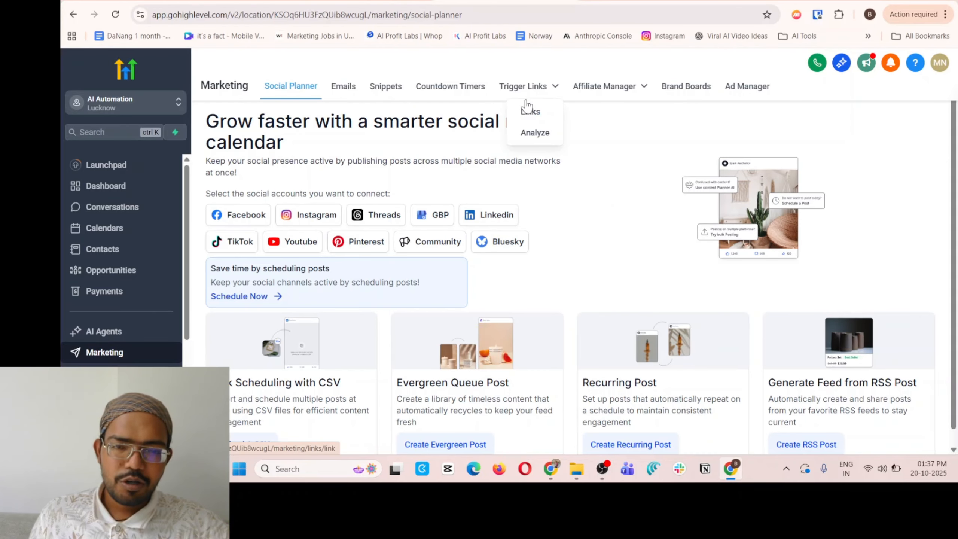
click(341, 95)
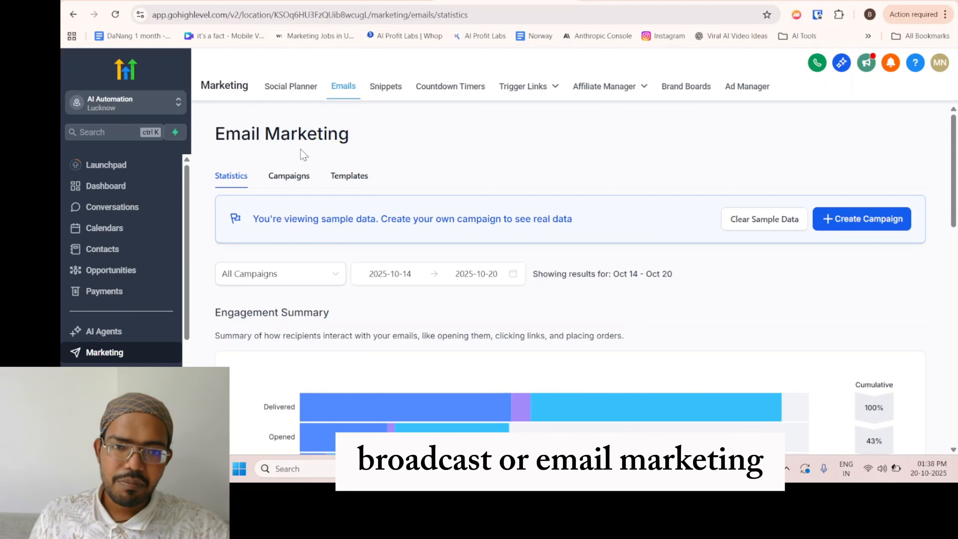
drag(223, 145, 362, 150)
click(376, 149)
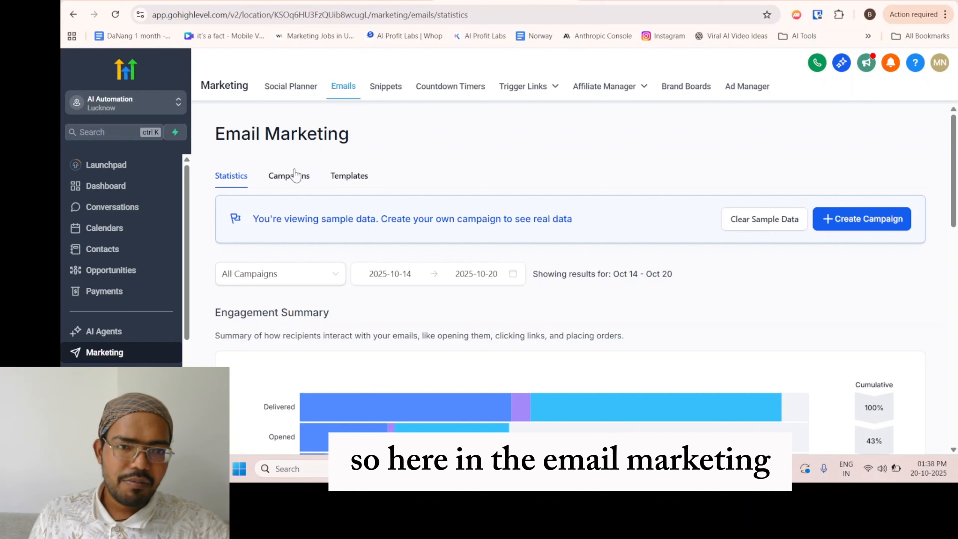
Examine the email Engagement Summary chart and the campaign types available for filtering the statistics.
scroll(245, 205, down, 2)
scroll(234, 189, up, 2)
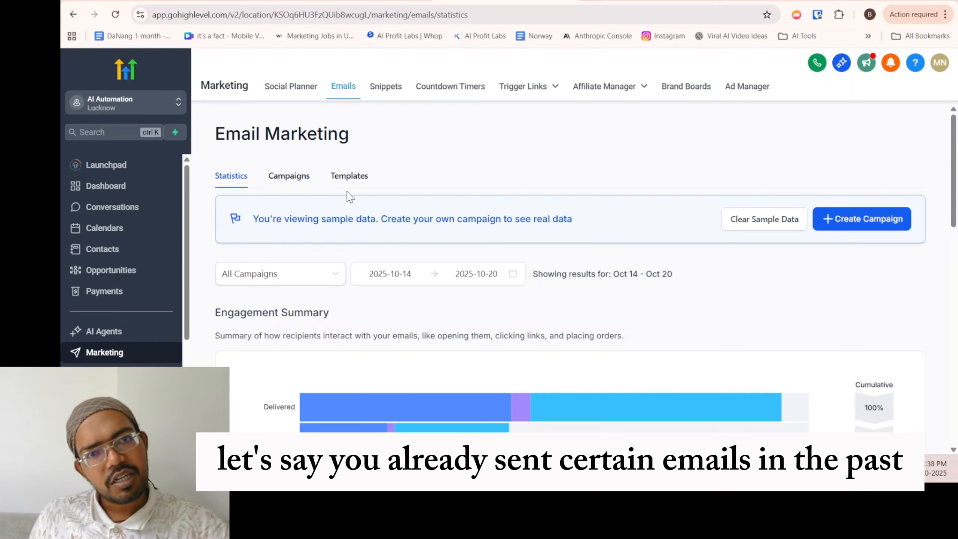
scroll(253, 196, down, 6)
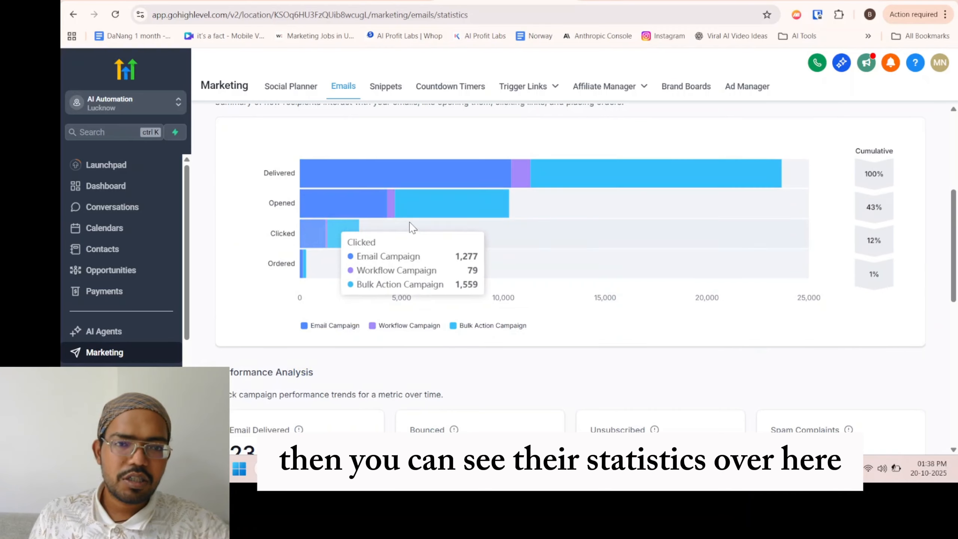
scroll(457, 207, up, 4)
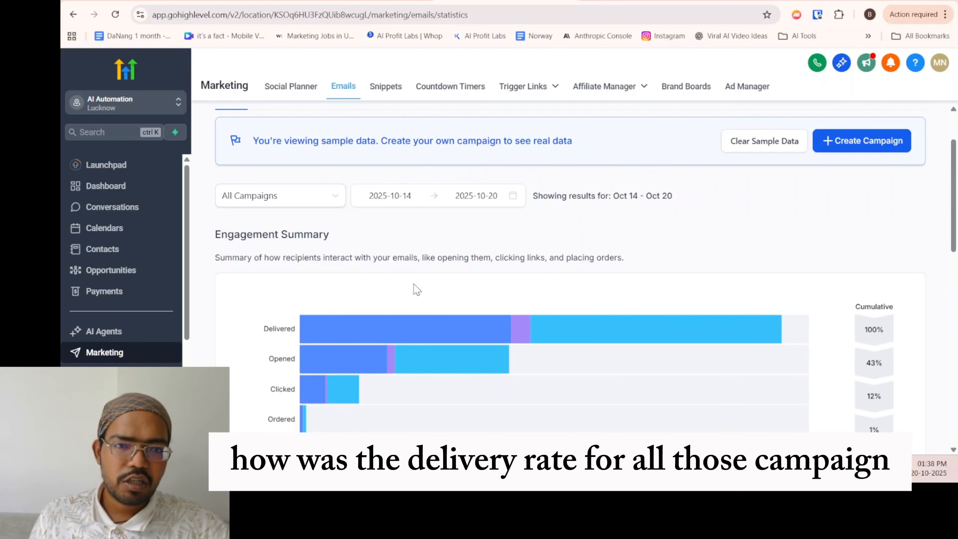
click(272, 196)
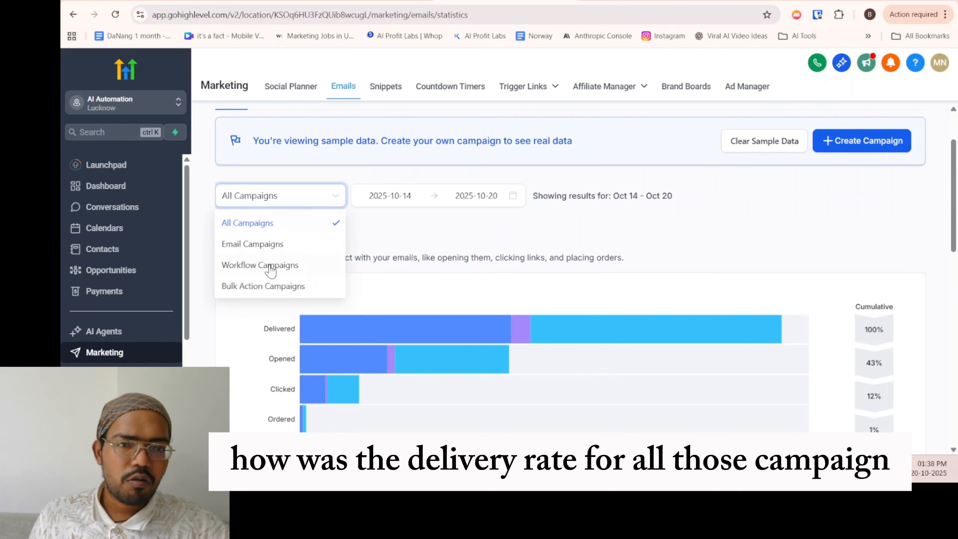
click(431, 237)
Review the Performance Analysis figures, the open rate graph and the top performing emails list.
scroll(421, 255, down, 13)
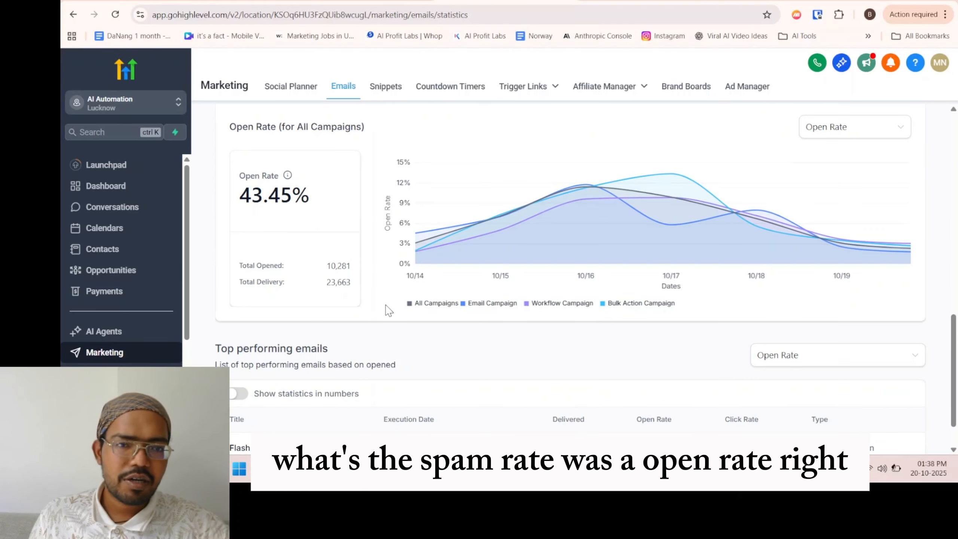
scroll(396, 309, down, 4)
scroll(260, 239, up, 2)
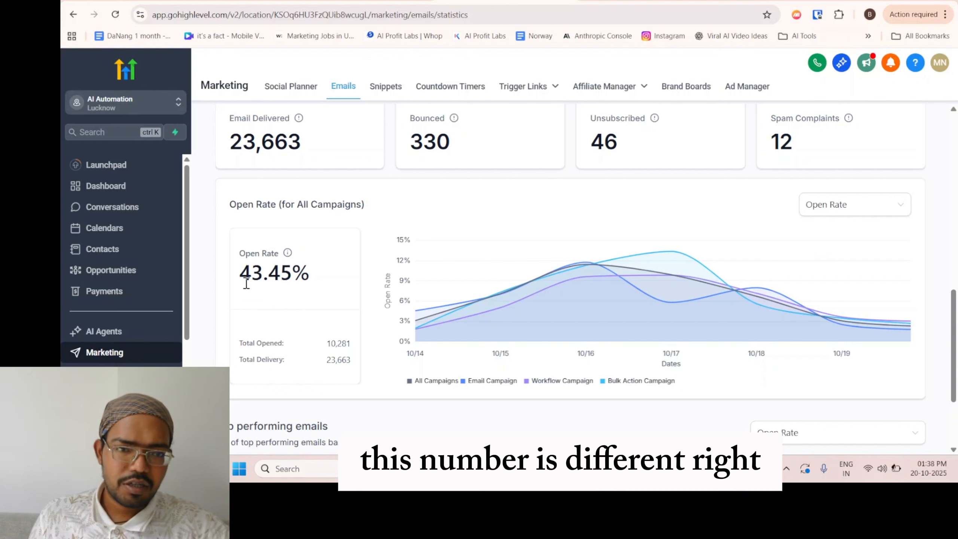
scroll(246, 283, down, 2)
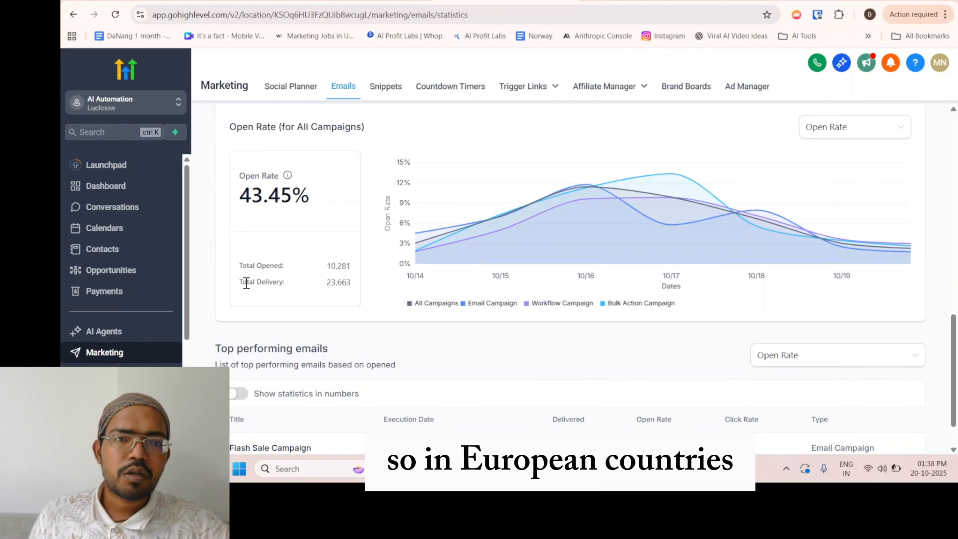
scroll(314, 279, up, 5)
scroll(313, 279, up, 2)
scroll(338, 347, down, 2)
right_click(331, 367)
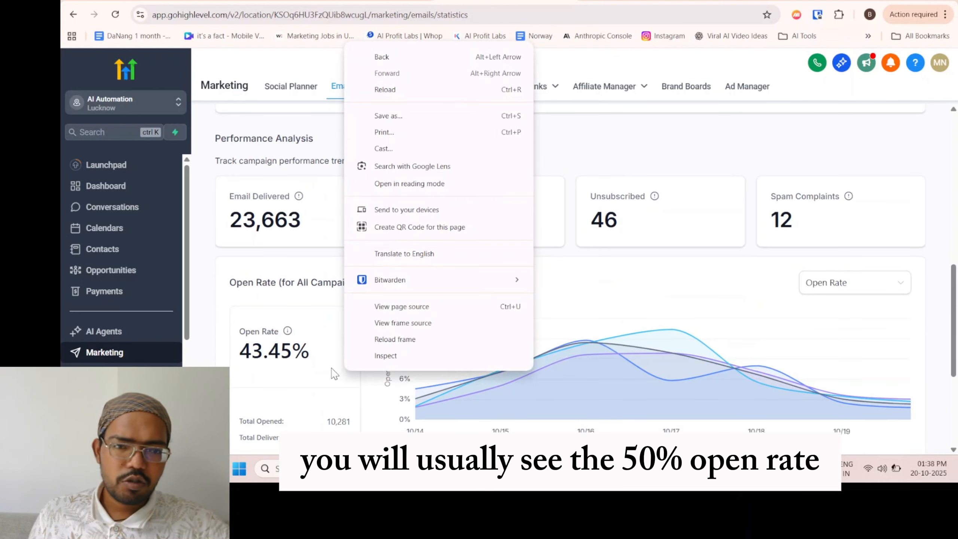
click(284, 368)
scroll(315, 354, down, 4)
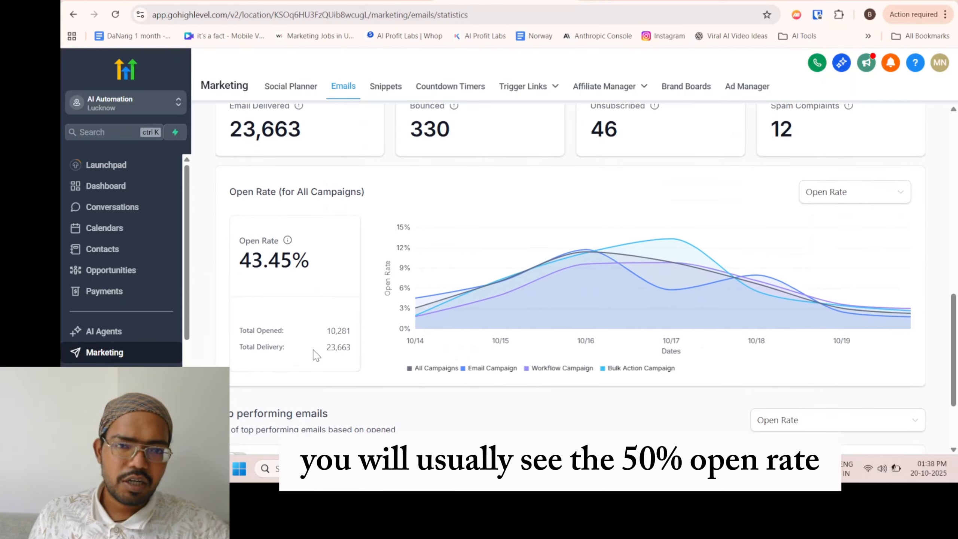
scroll(319, 344, down, 1)
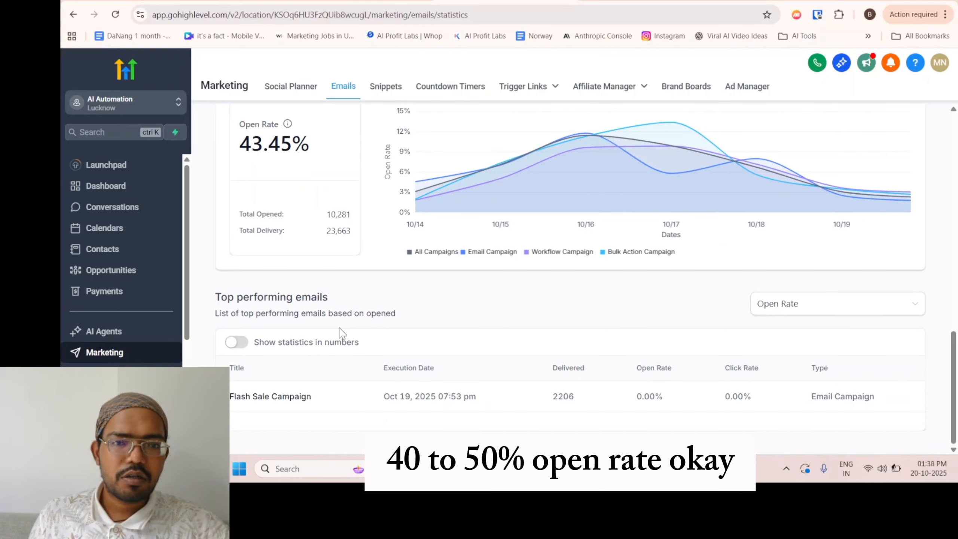
scroll(342, 333, up, 8)
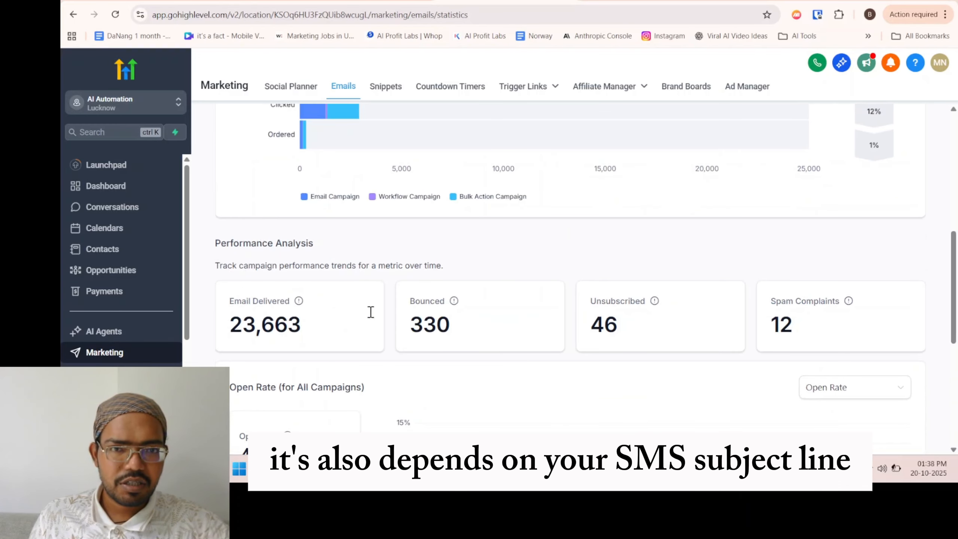
scroll(371, 312, up, 10)
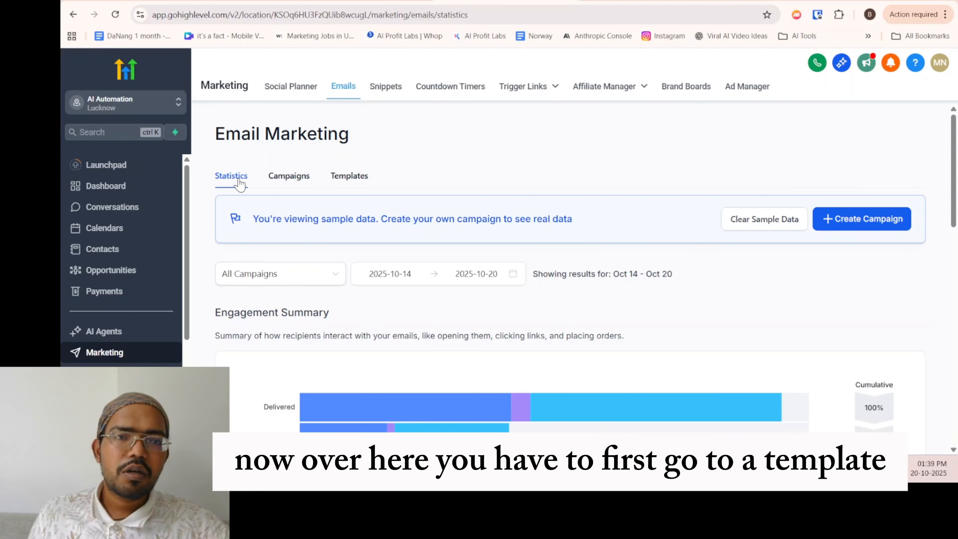
View the email templates page and the editor choices offered for a new template, and close them without choosing one.
click(361, 183)
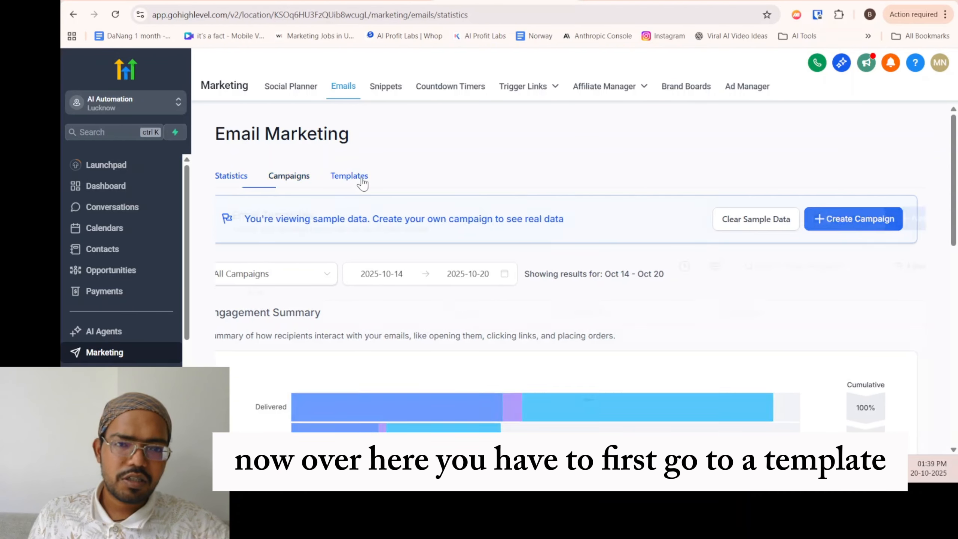
scroll(677, 336, down, 2)
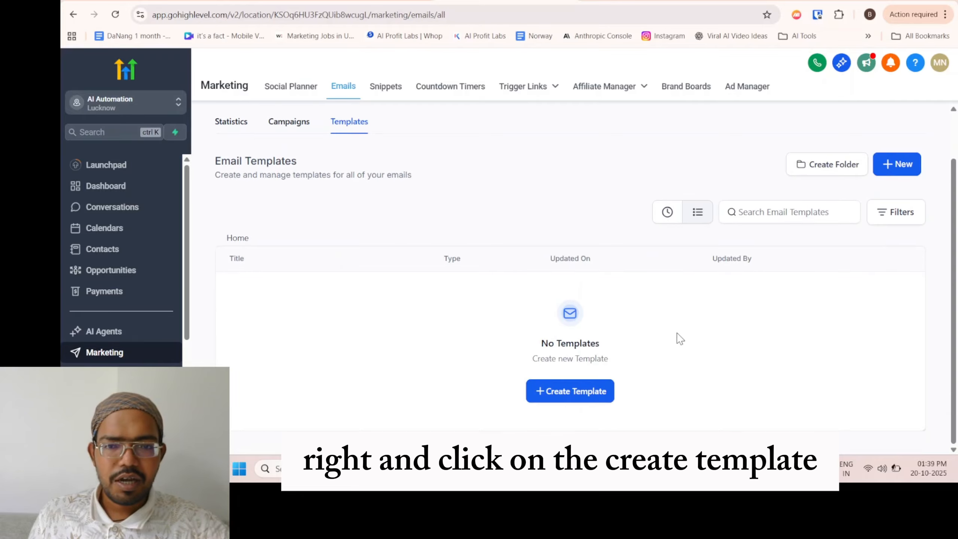
click(574, 387)
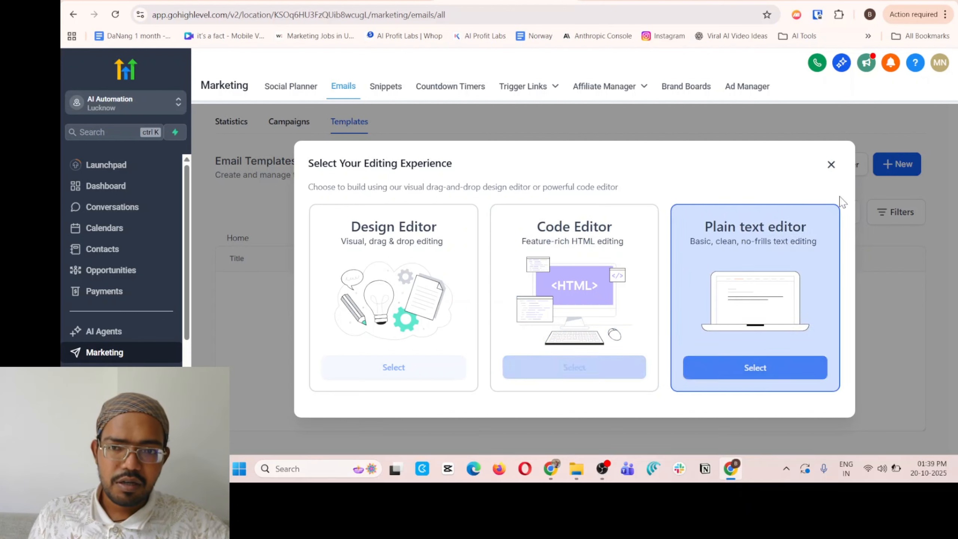
click(831, 165)
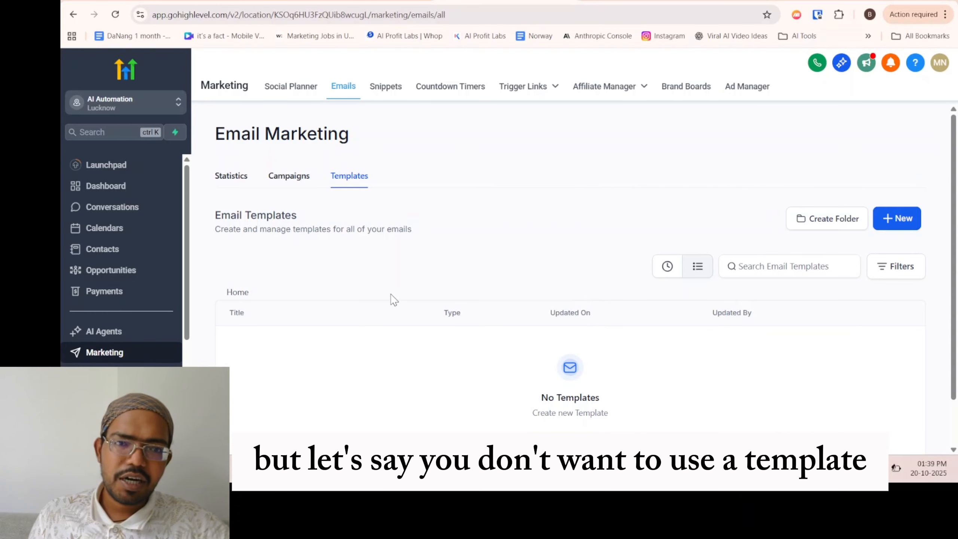
Open the email Campaigns page and look through the workflow campaigns and bulk action campaigns lists.
click(285, 176)
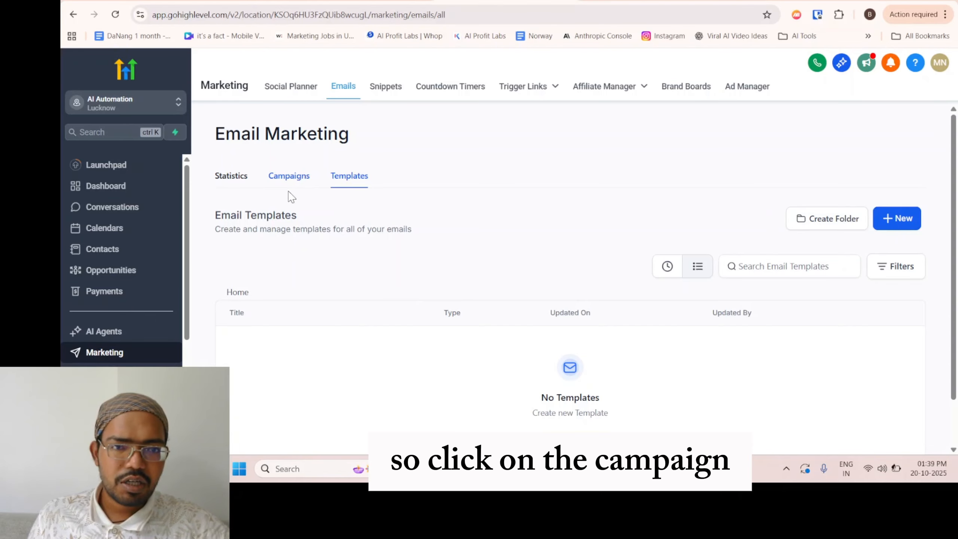
scroll(340, 255, down, 1)
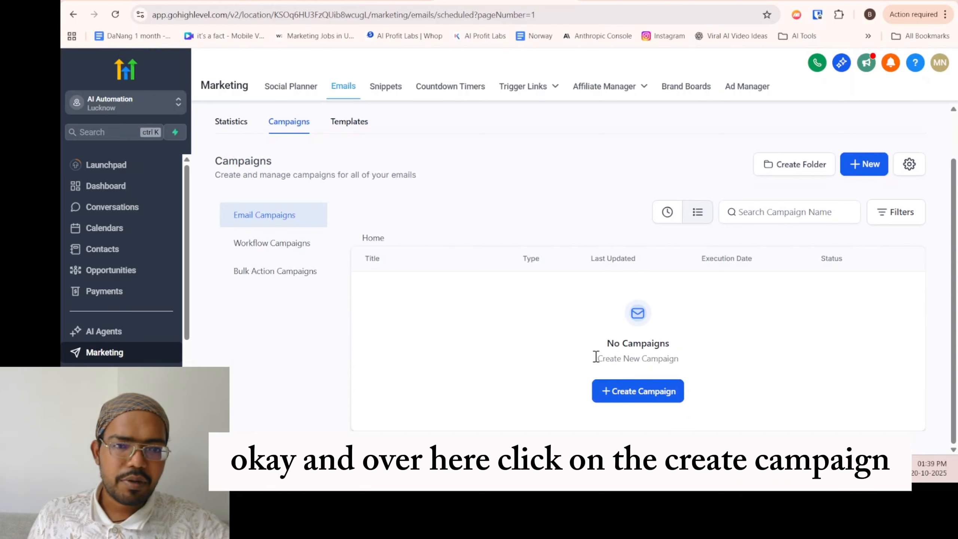
click(302, 251)
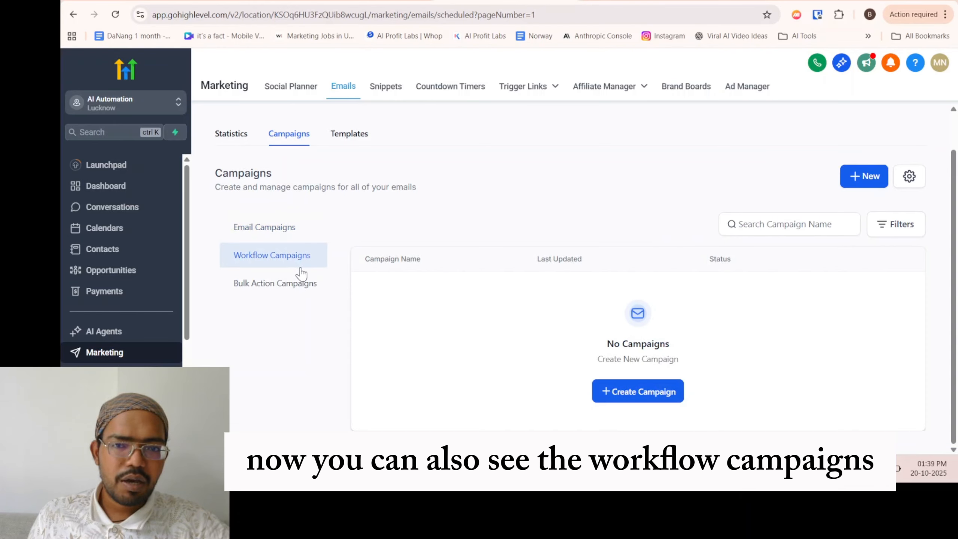
click(279, 294)
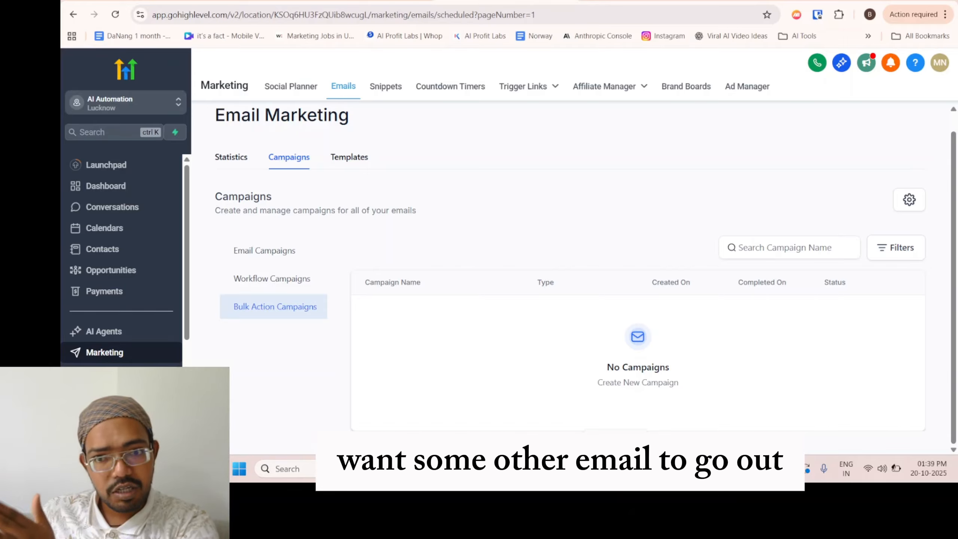
mouse_move(605, 468)
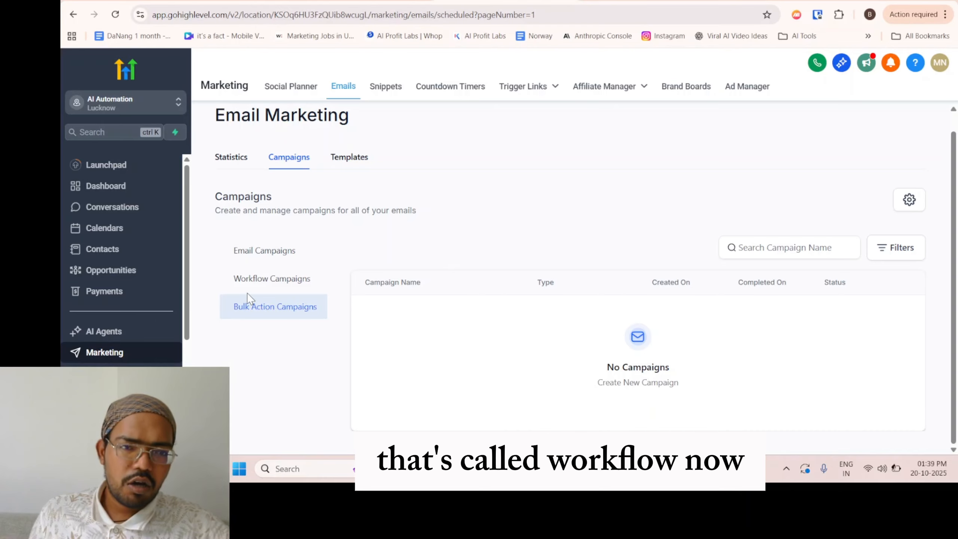
click(273, 280)
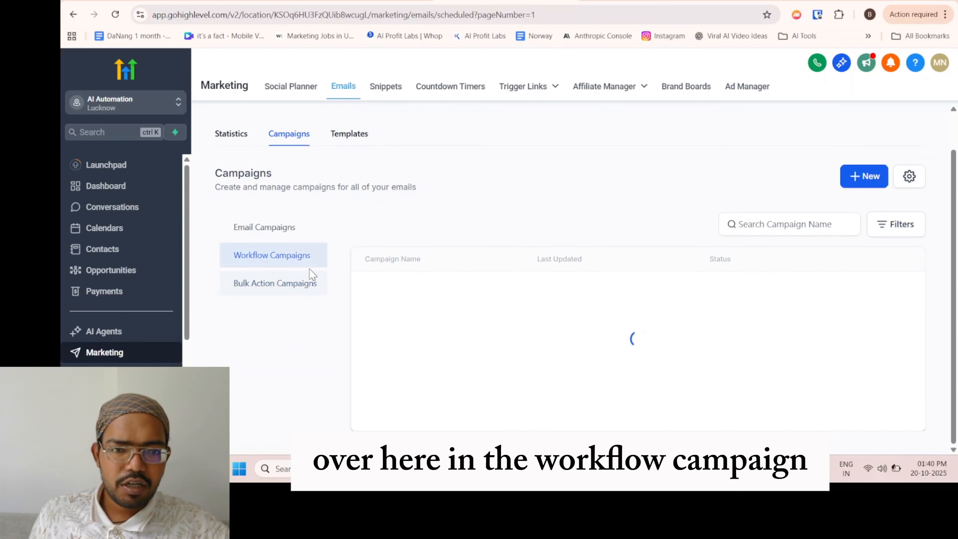
click(266, 283)
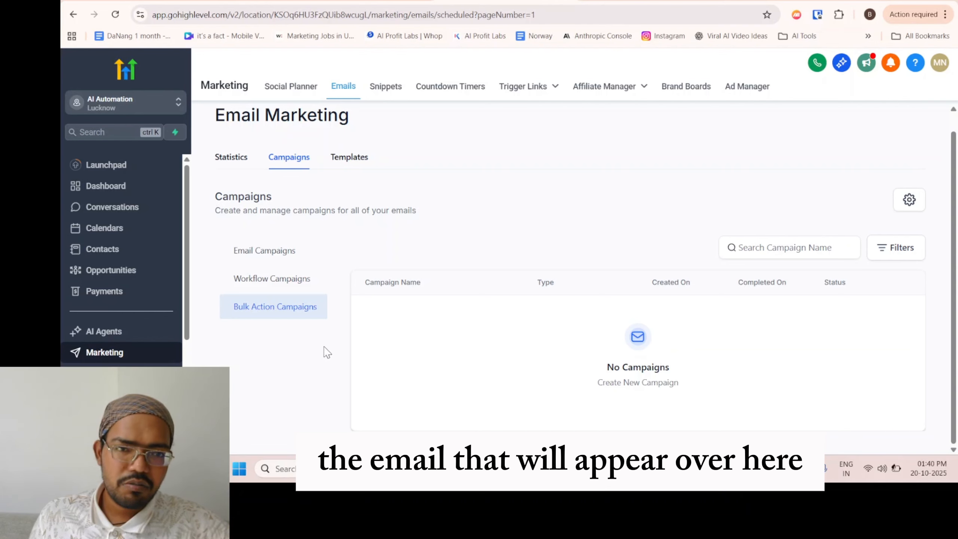
Create an email campaign from the Blank template using the Design Editor.
click(246, 260)
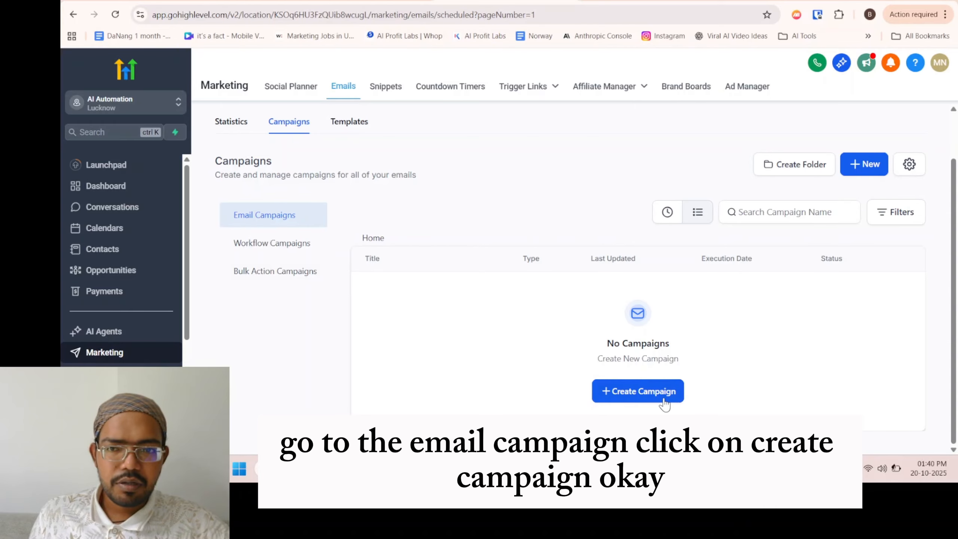
click(641, 394)
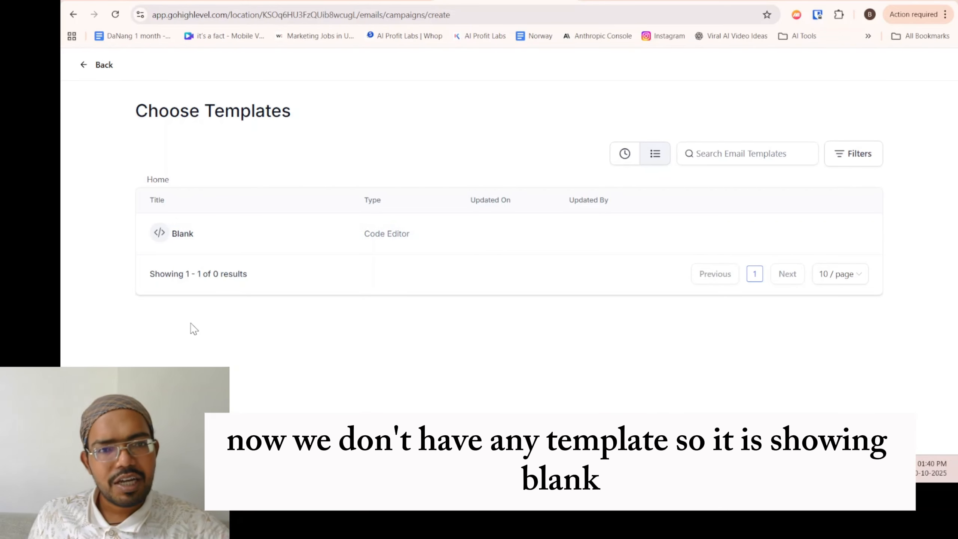
click(184, 238)
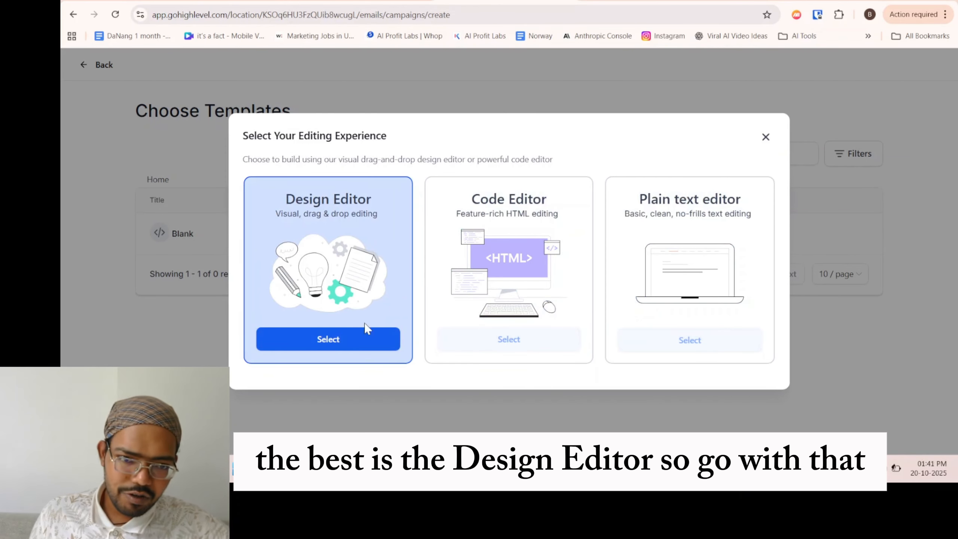
click(362, 350)
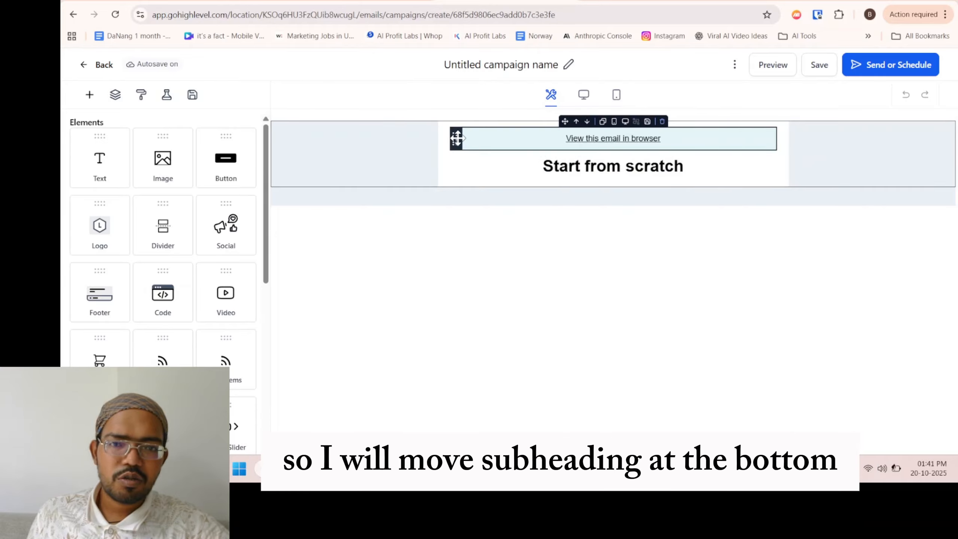
Move the "View this email in browser" link below the "Start from scratch" heading, and select the link block for editing.
drag(455, 139, 457, 171)
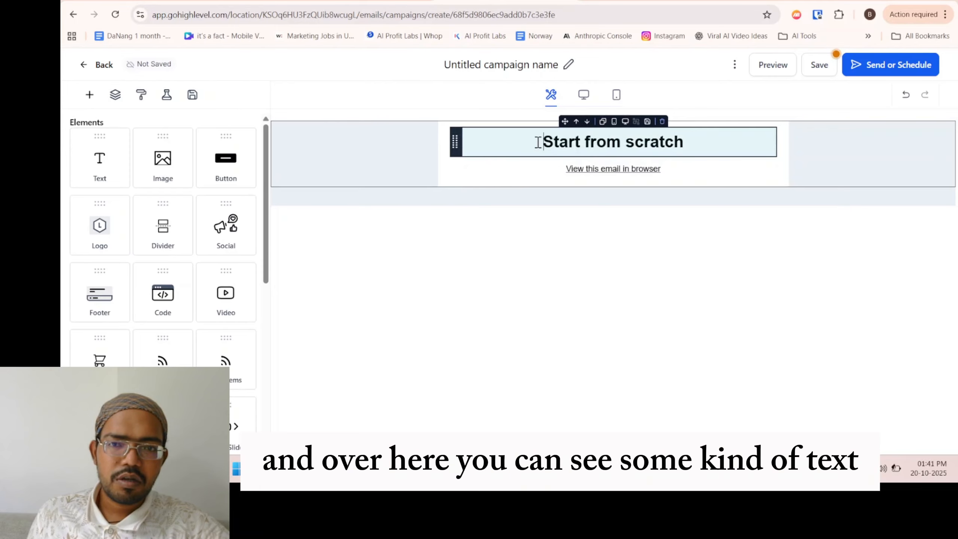
drag(539, 141, 693, 140)
click(580, 143)
drag(543, 144, 693, 148)
click(569, 195)
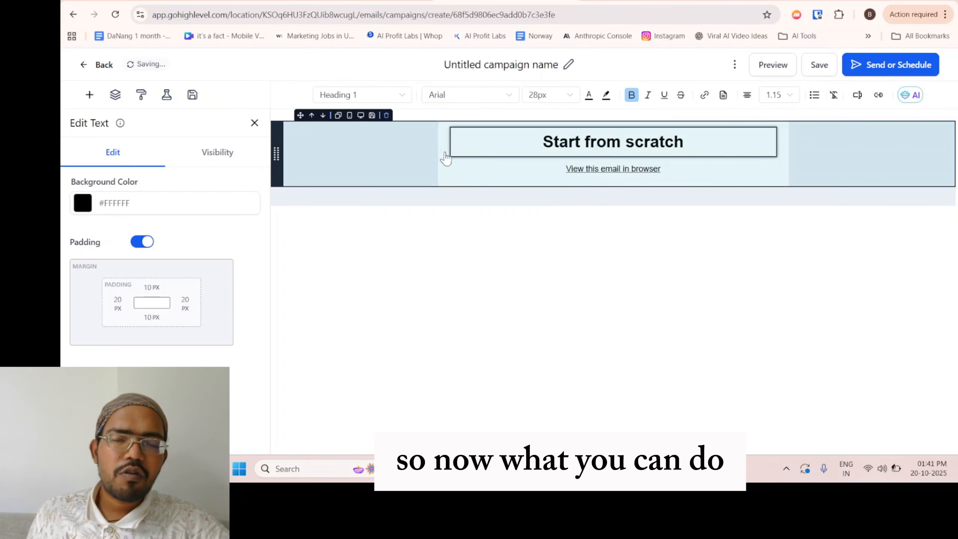
drag(540, 145, 700, 147)
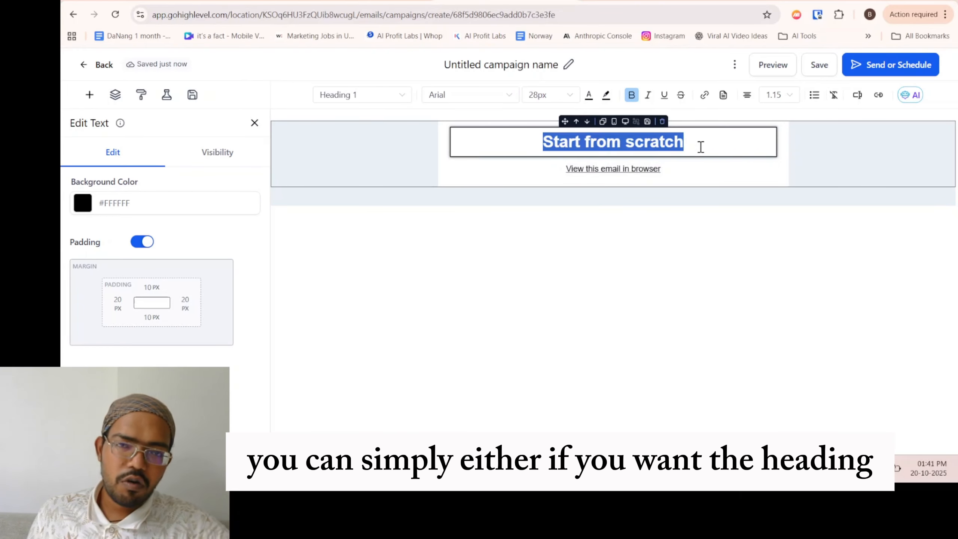
click(564, 172)
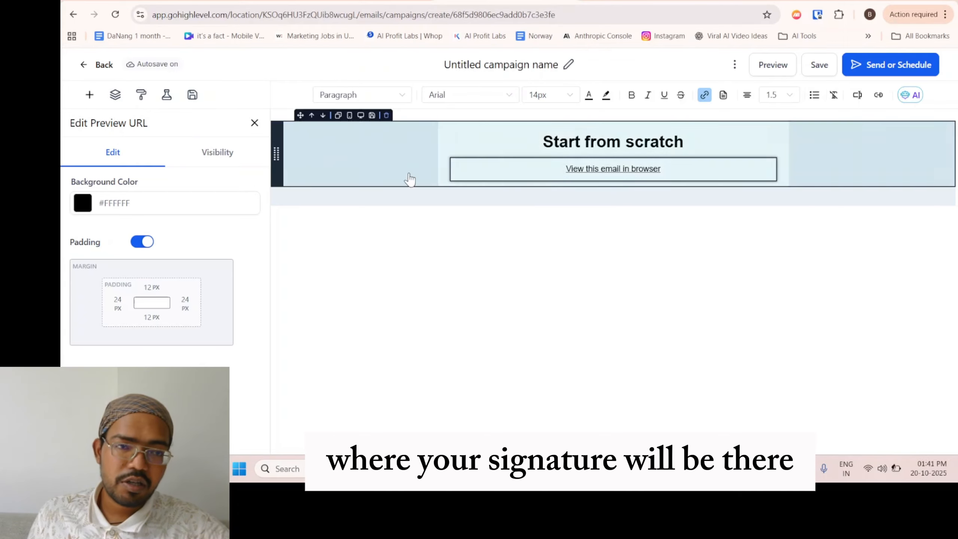
Add a Footer element directly below the "View this email in browser" link.
click(89, 95)
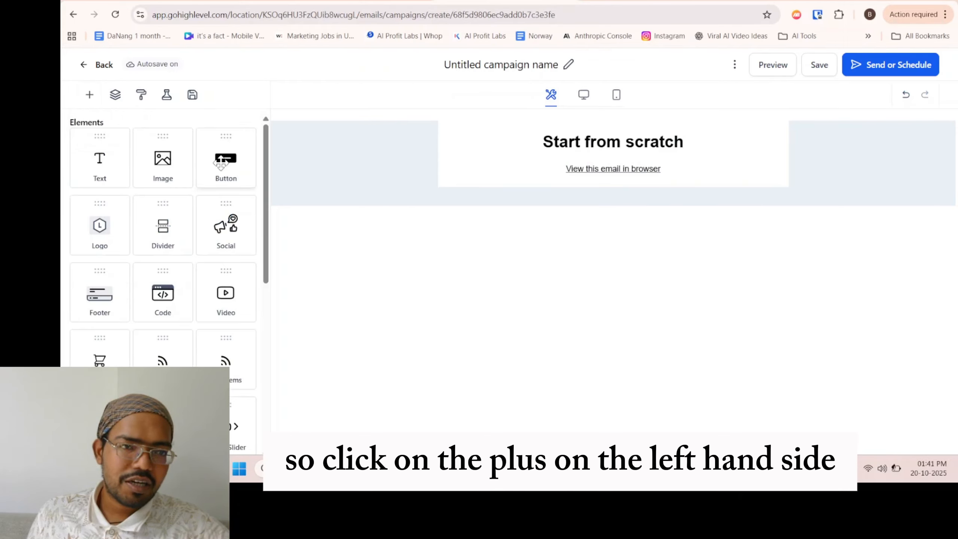
scroll(149, 305, down, 2)
scroll(147, 331, down, 2)
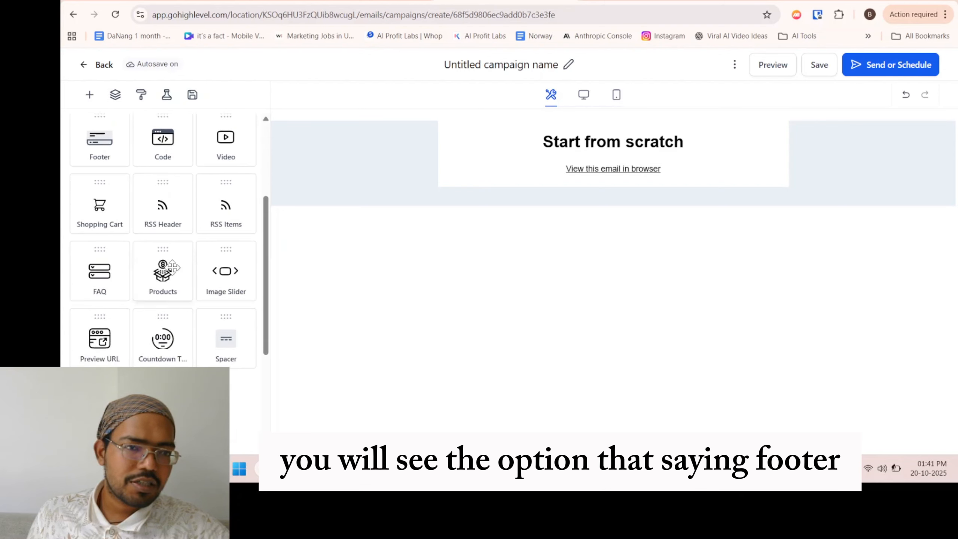
scroll(204, 293, down, 4)
scroll(136, 331, up, 10)
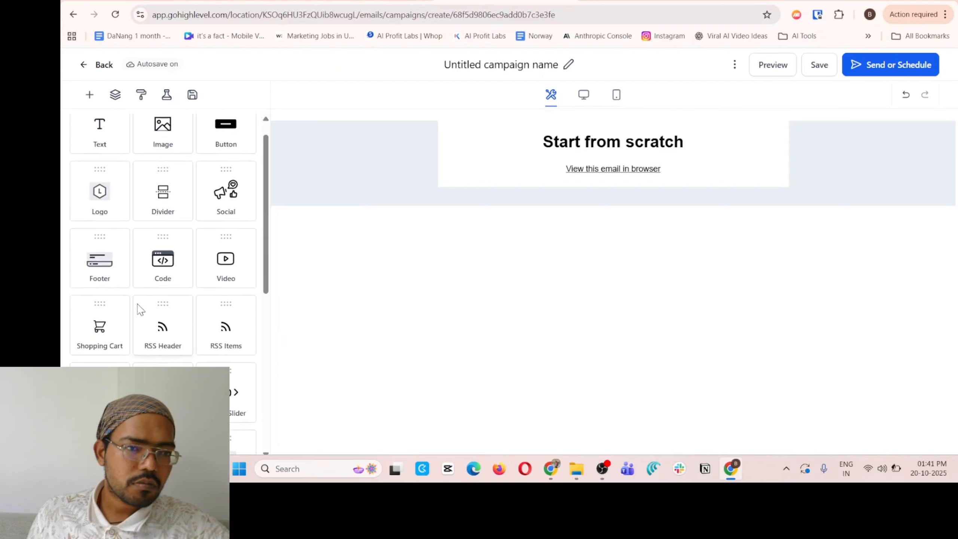
drag(99, 294, 569, 217)
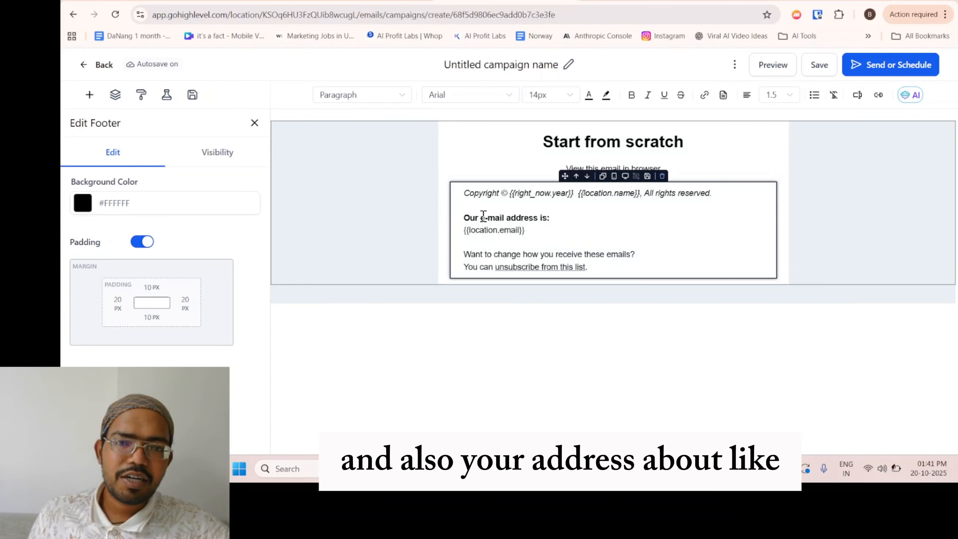
Set the footer block's top padding to 60 px and deselect the block.
drag(464, 218, 570, 228)
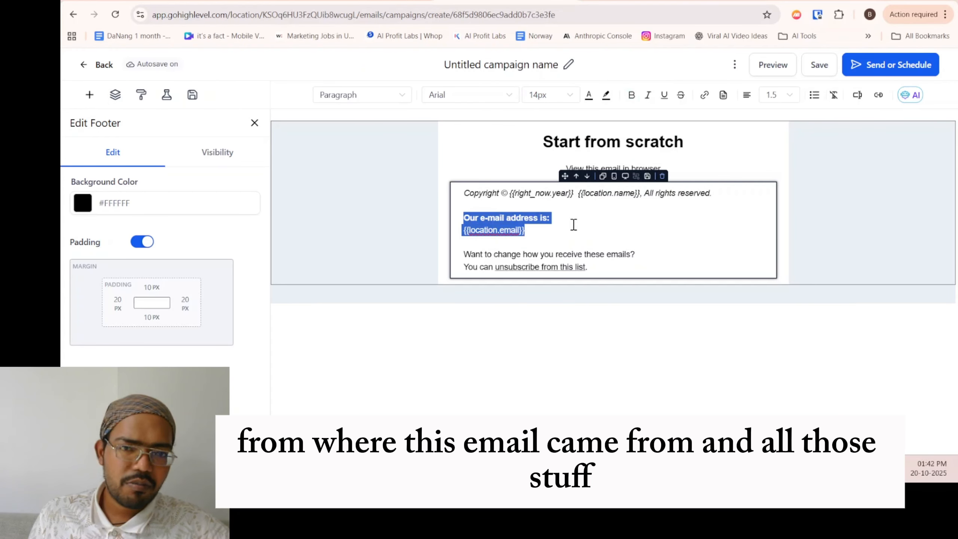
click(563, 223)
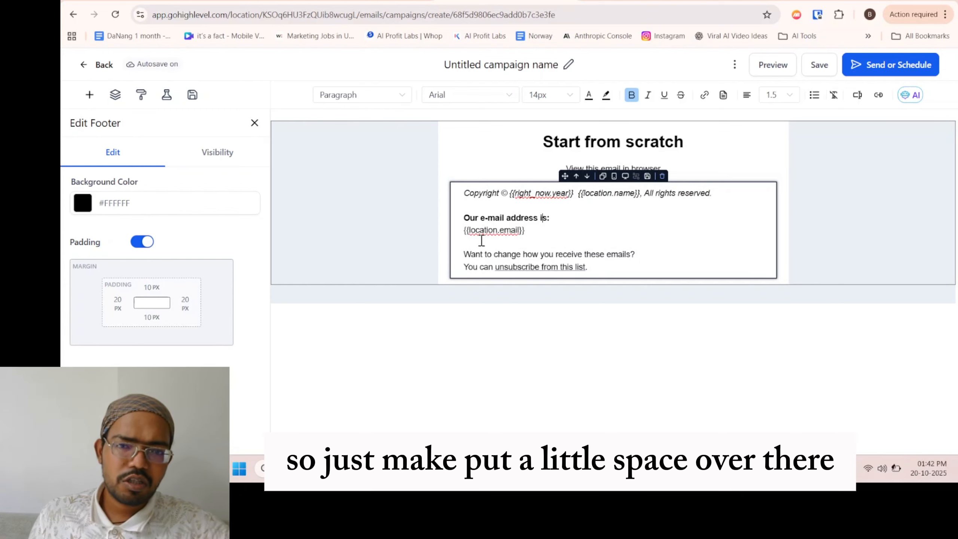
click(152, 288)
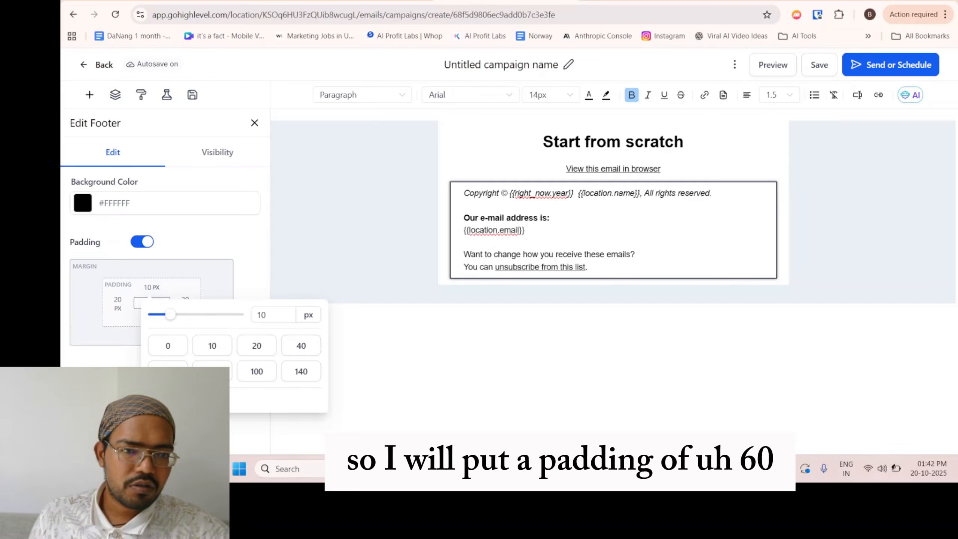
click(168, 371)
click(424, 353)
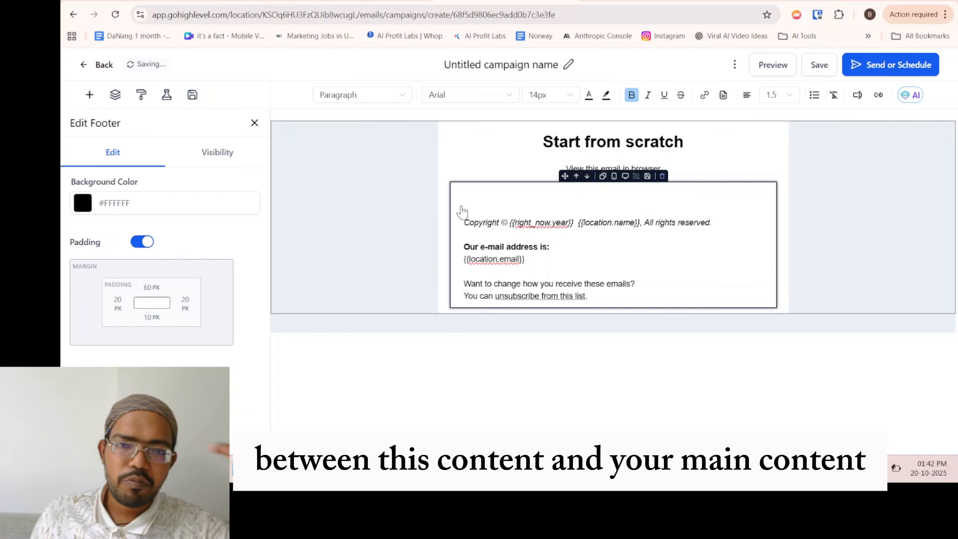
click(338, 207)
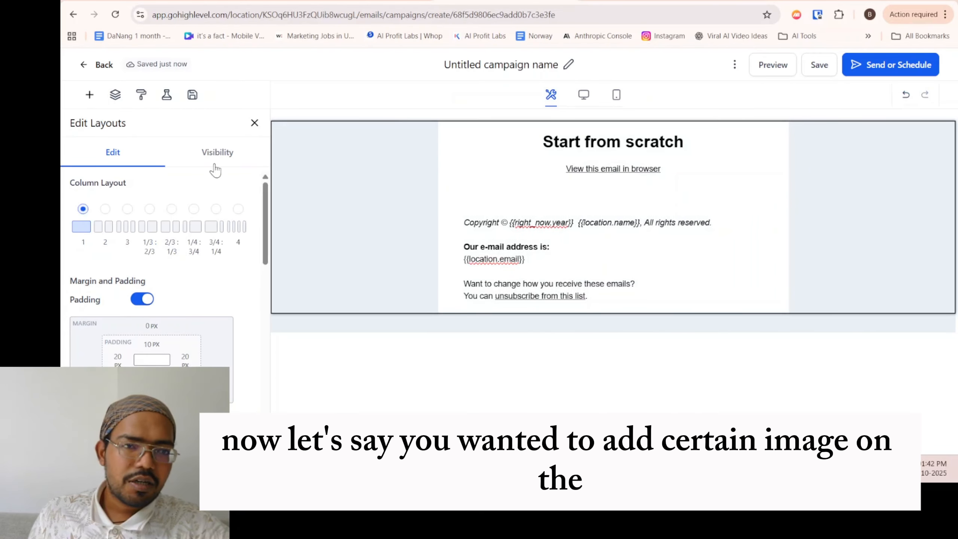
Add an Image element and place it between the "View this email in browser" link and the footer.
click(89, 94)
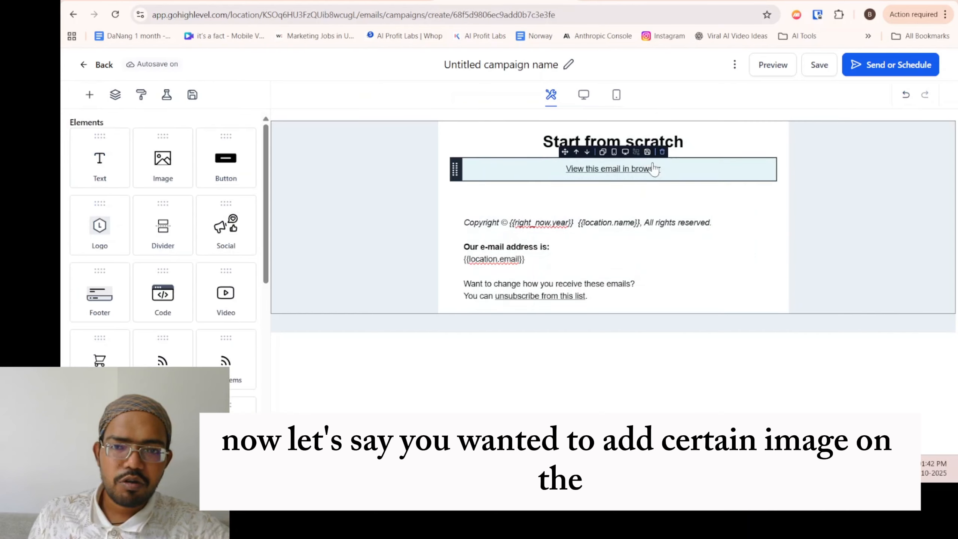
drag(163, 171, 552, 209)
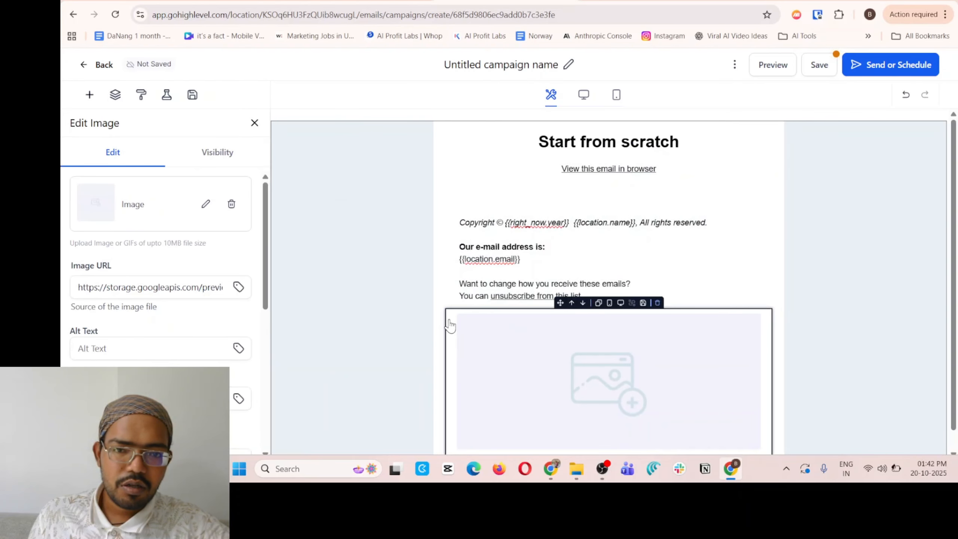
drag(479, 302, 391, 348)
drag(448, 378, 484, 295)
click(388, 262)
click(656, 269)
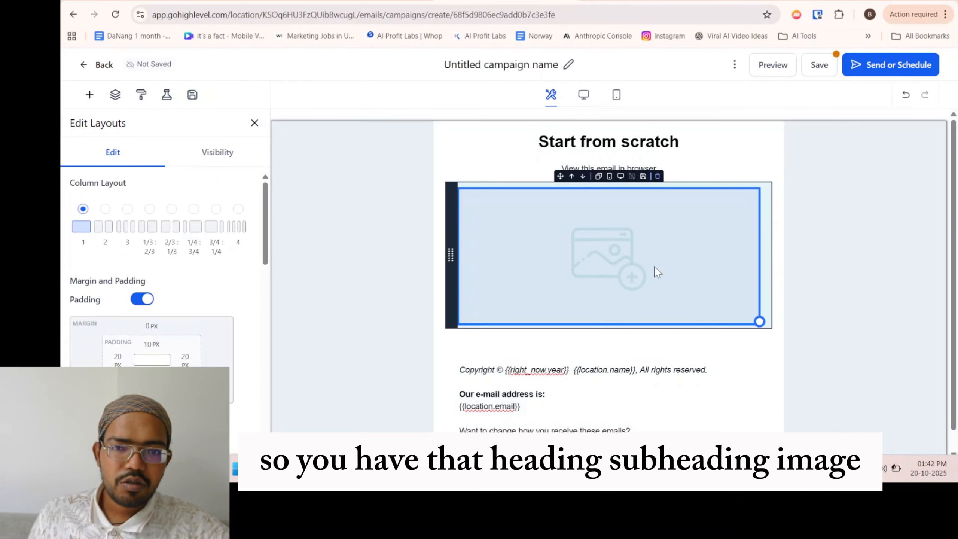
Add a Text element between the image placeholder and the footer.
click(609, 135)
click(582, 169)
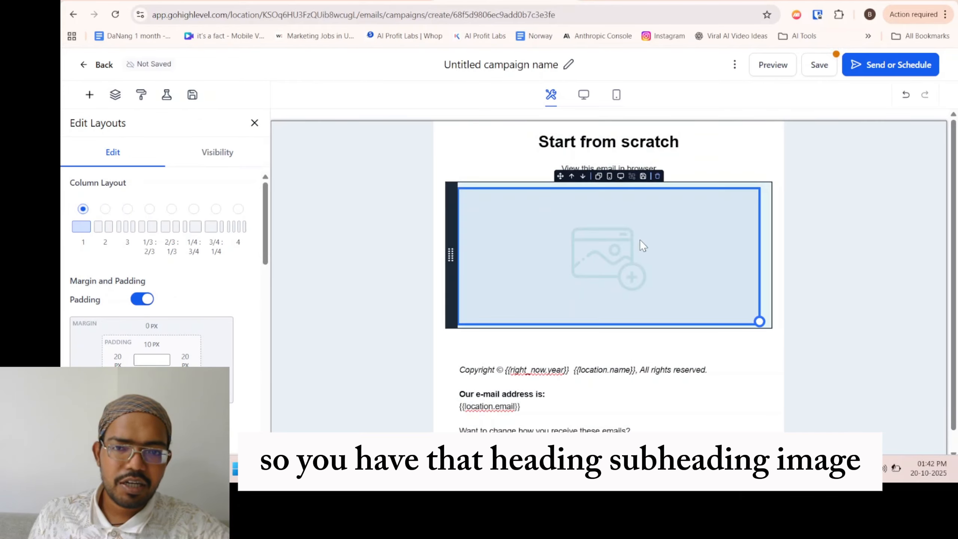
click(90, 95)
drag(122, 178, 534, 325)
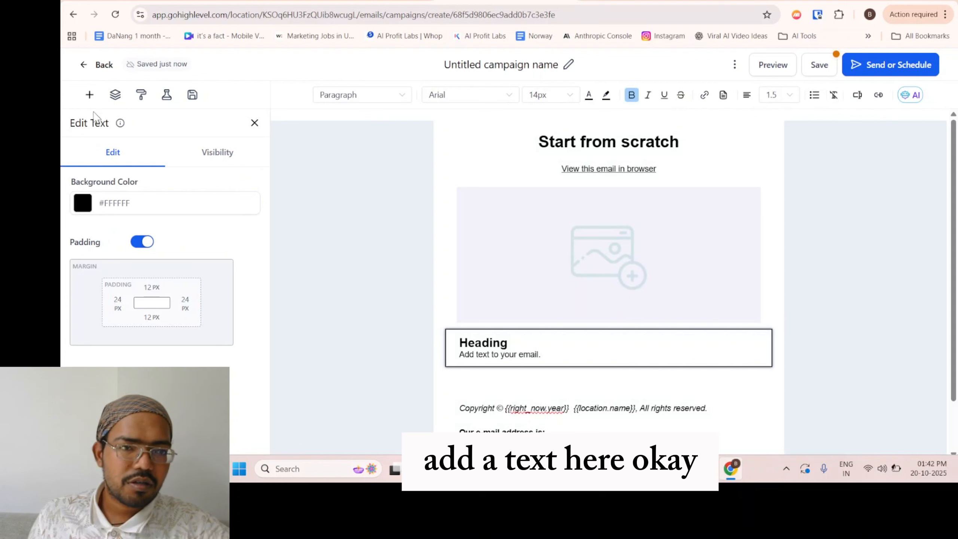
Add a Video element between the "Heading" text block and the footer.
click(90, 95)
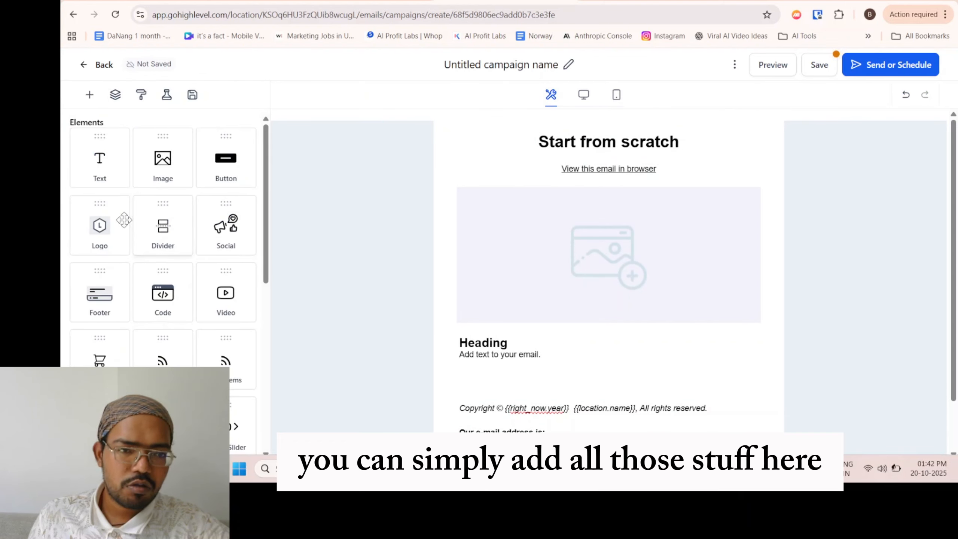
scroll(223, 321, down, 2)
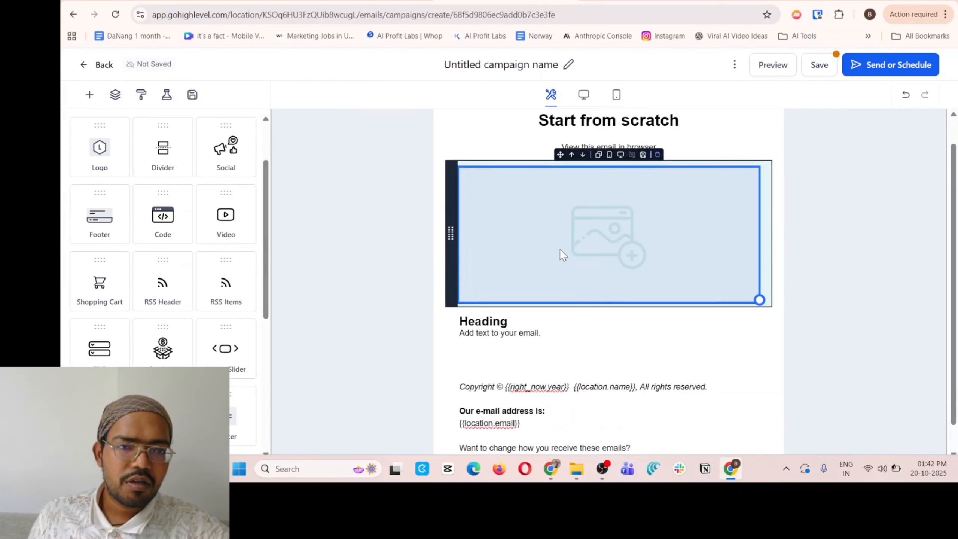
scroll(560, 252, down, 2)
drag(225, 215, 508, 300)
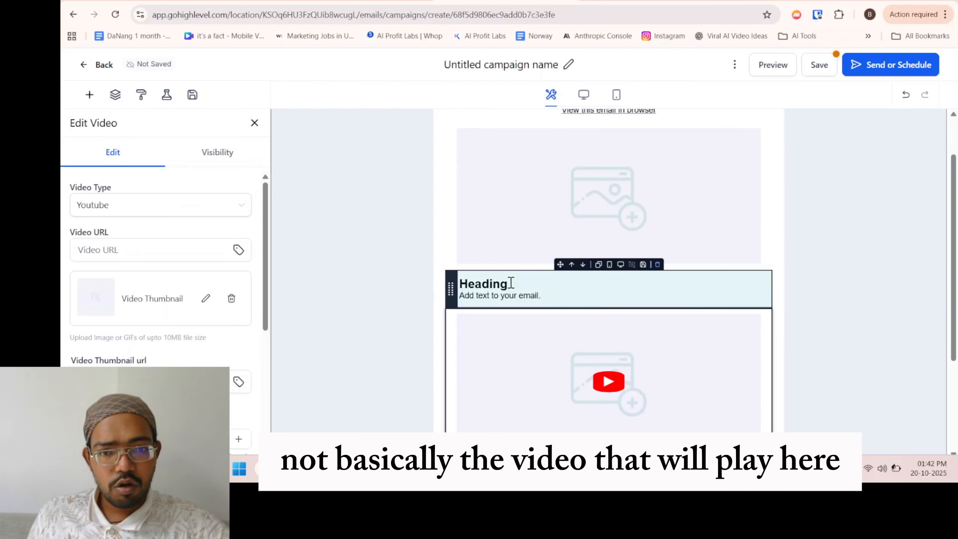
Review the video block's URL, thumbnail and size settings and the available video types without changing them.
scroll(562, 357, down, 2)
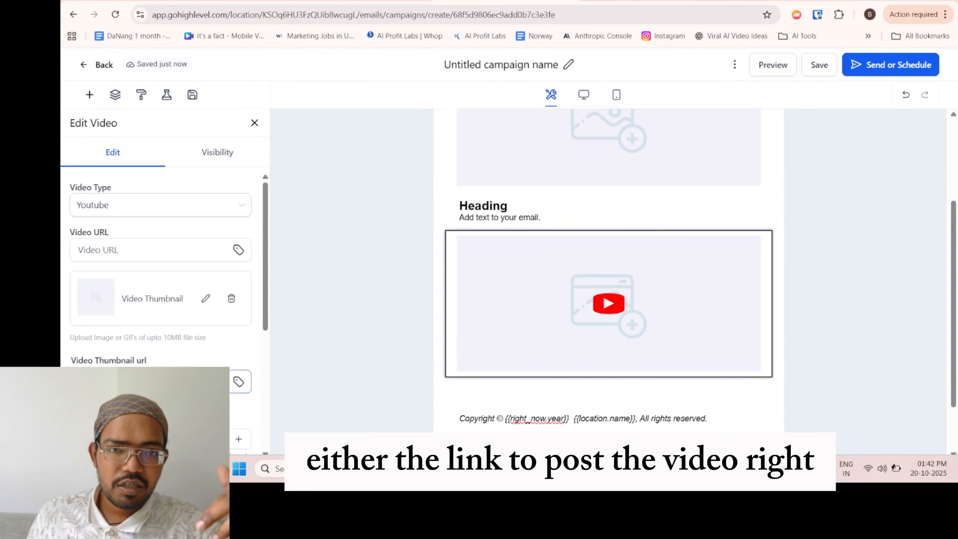
scroll(245, 332, down, 2)
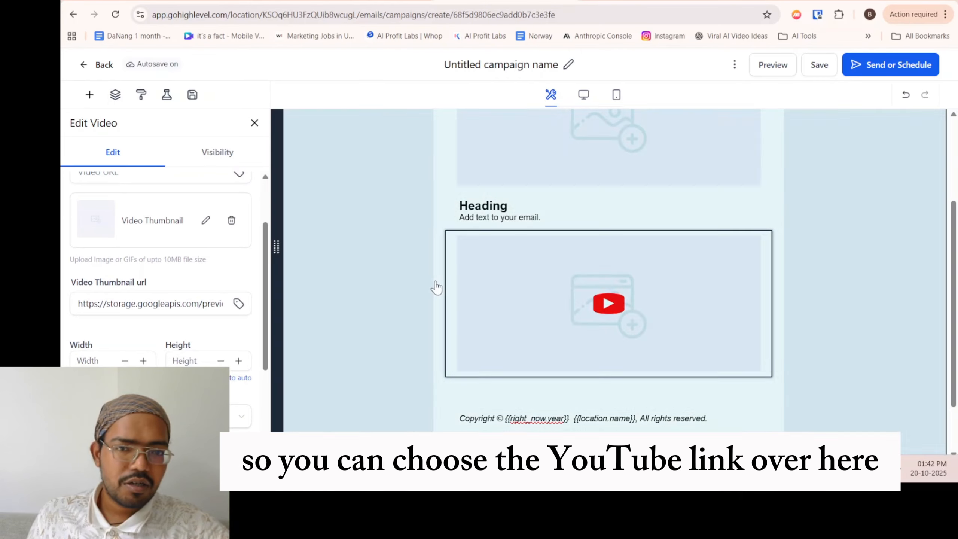
scroll(168, 281, up, 2)
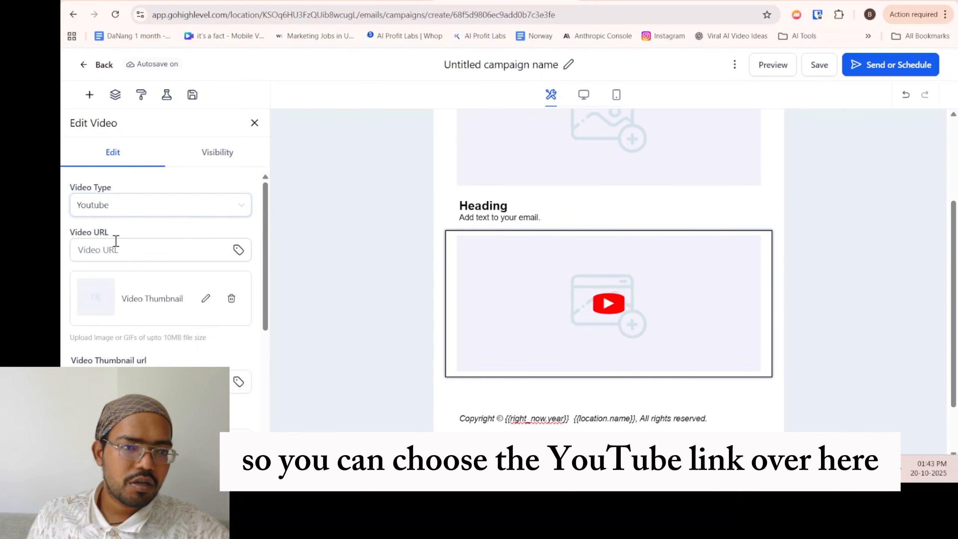
click(133, 211)
click(588, 269)
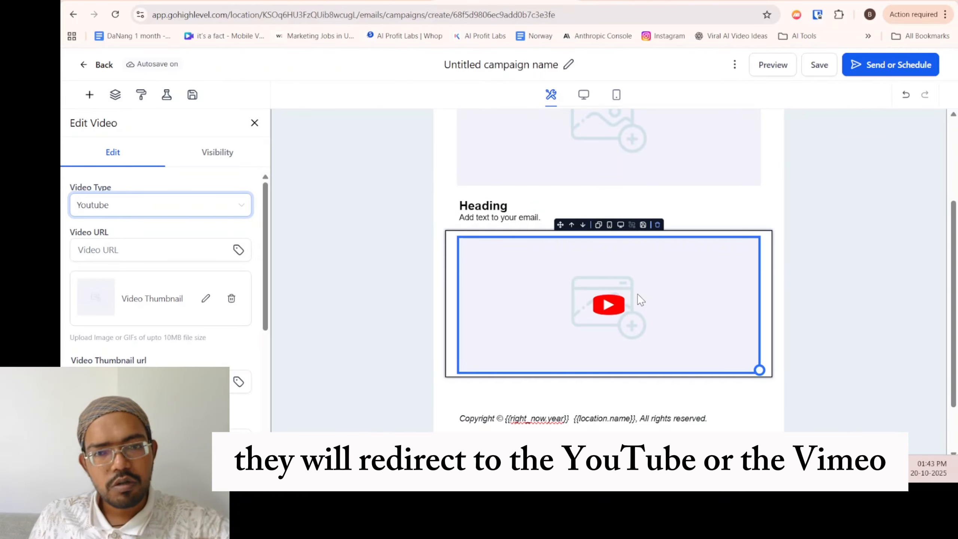
click(142, 208)
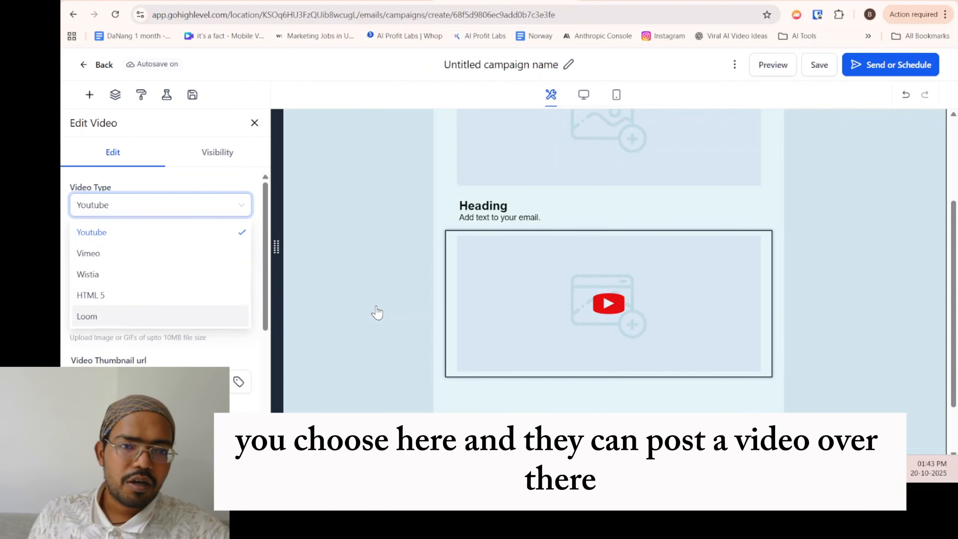
click(531, 302)
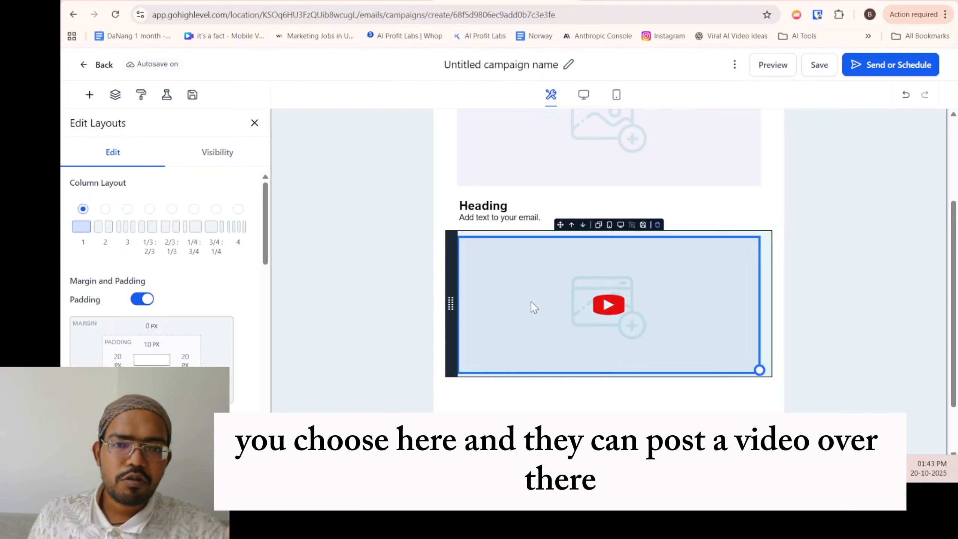
Open the campaign name for editing and leave it without entering a new name.
scroll(528, 334, down, 2)
scroll(481, 304, up, 3)
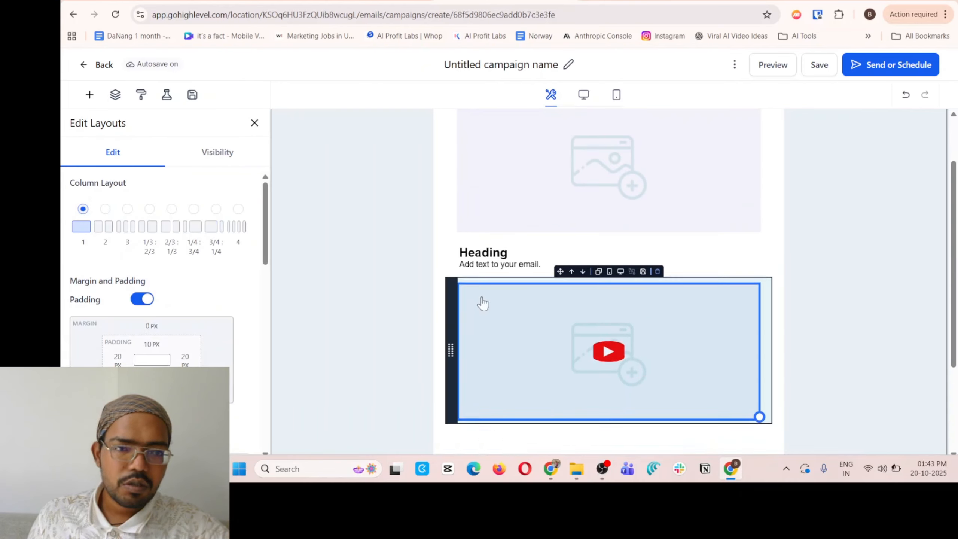
scroll(478, 308, up, 2)
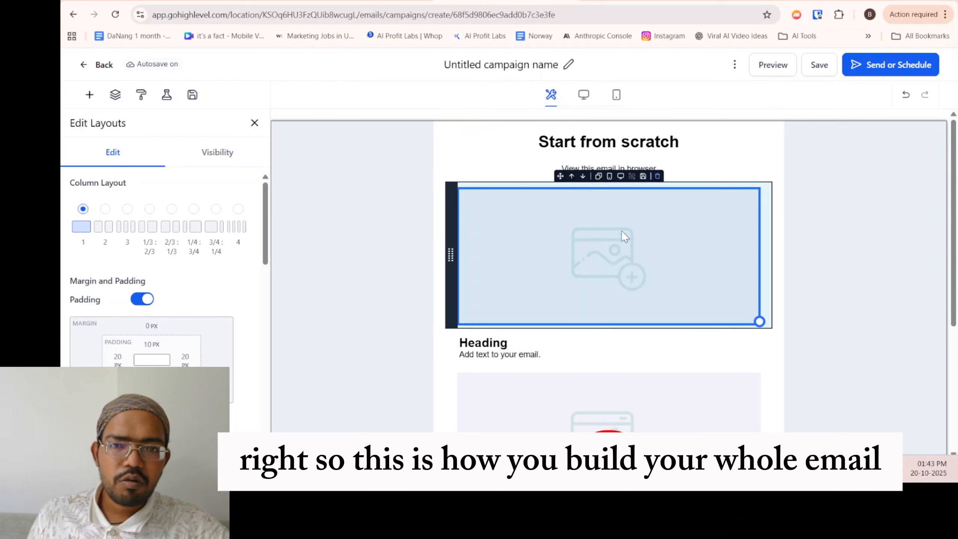
click(446, 64)
drag(446, 65, 479, 66)
double_click(497, 69)
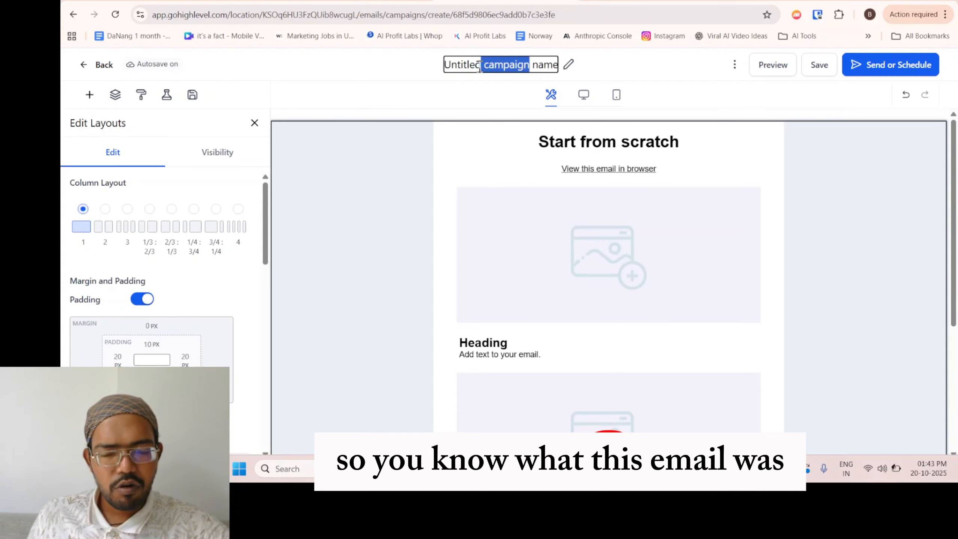
click(560, 78)
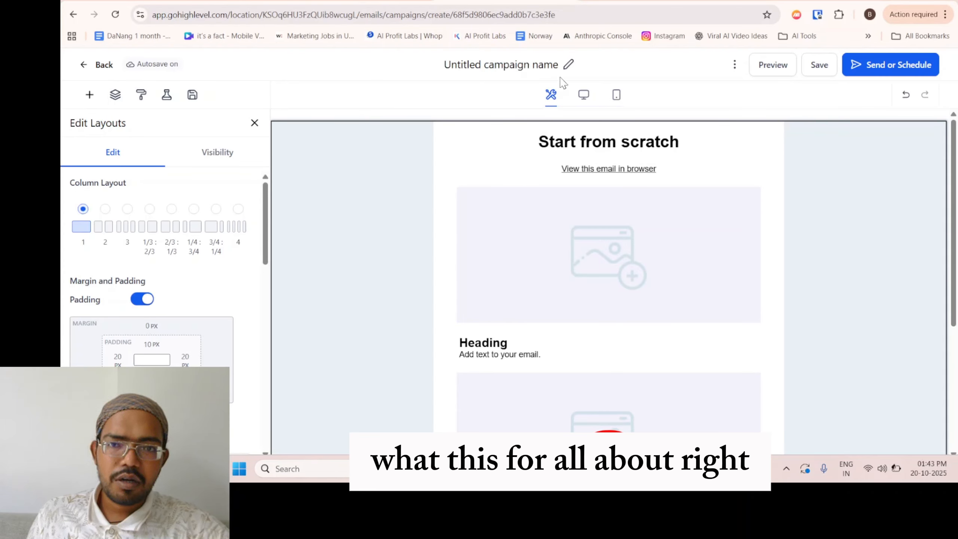
Open the Test Email form, review its sender, recipient, preview text and subject fields, and cancel it.
click(734, 65)
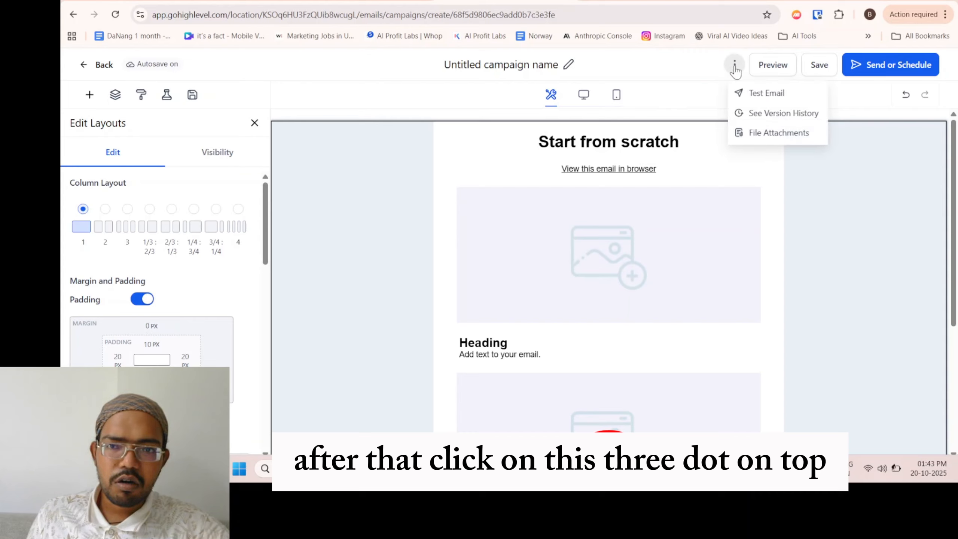
click(783, 94)
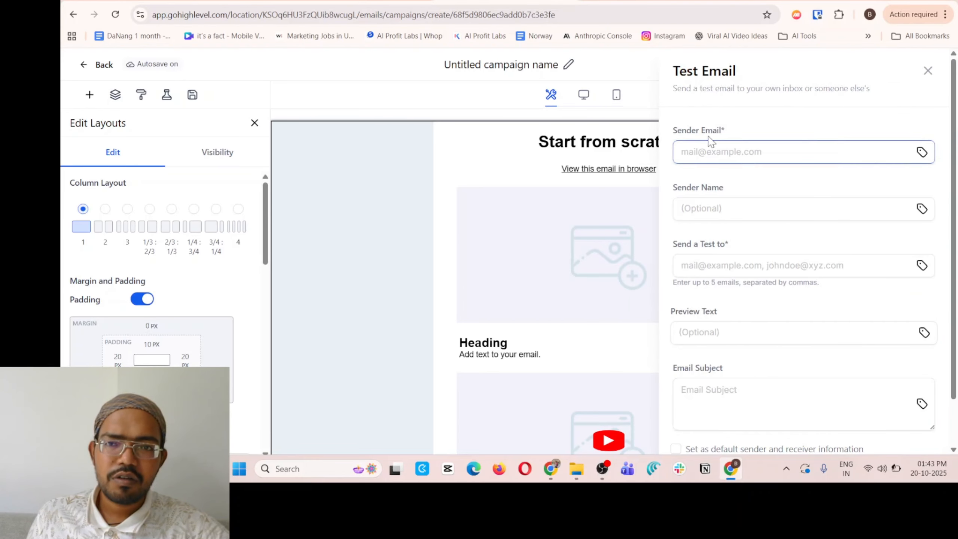
drag(683, 128, 750, 133)
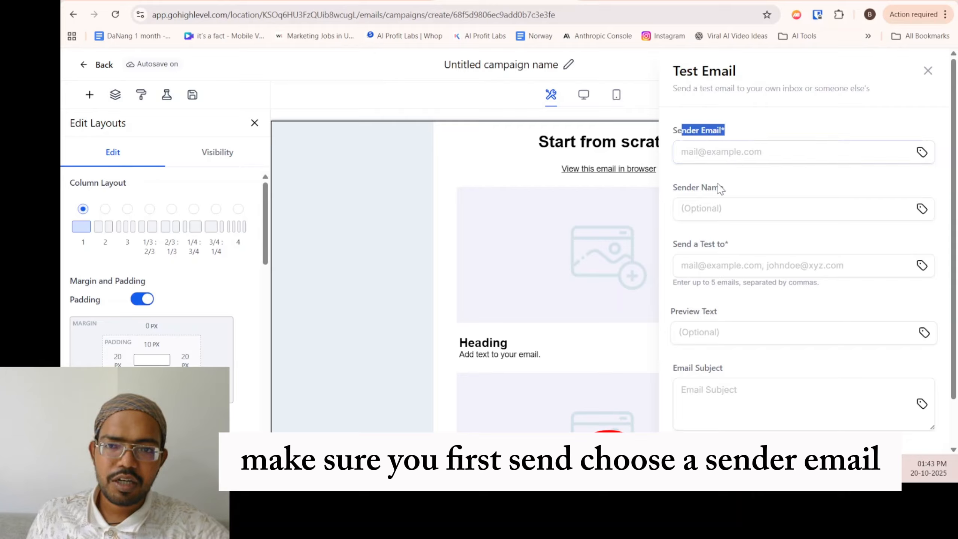
double_click(711, 190)
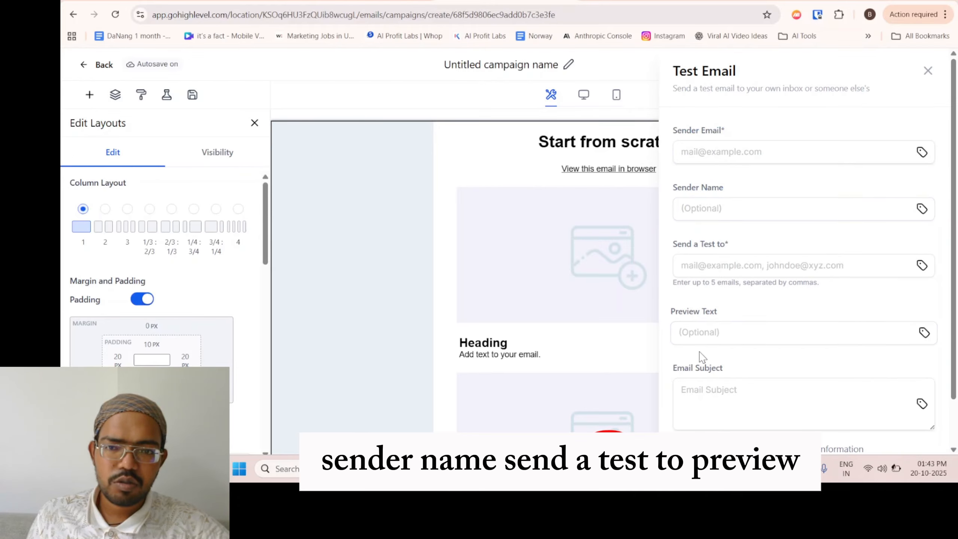
scroll(701, 356, down, 2)
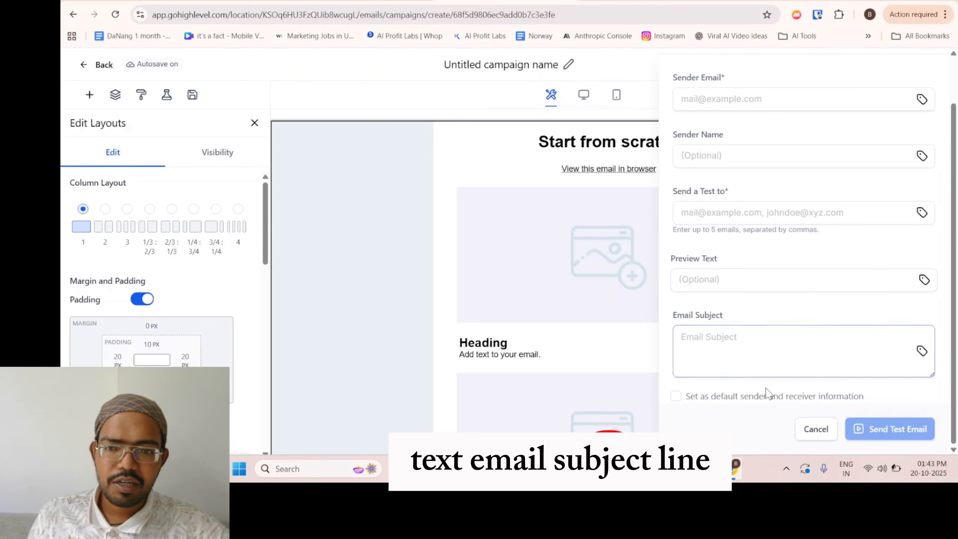
click(815, 429)
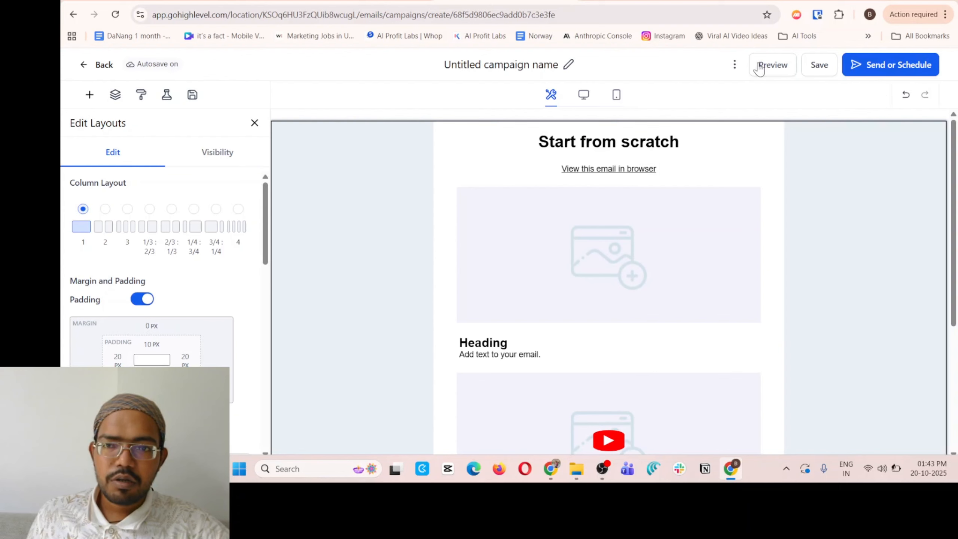
View the additional campaign options and switch the email canvas to the mobile view.
click(734, 64)
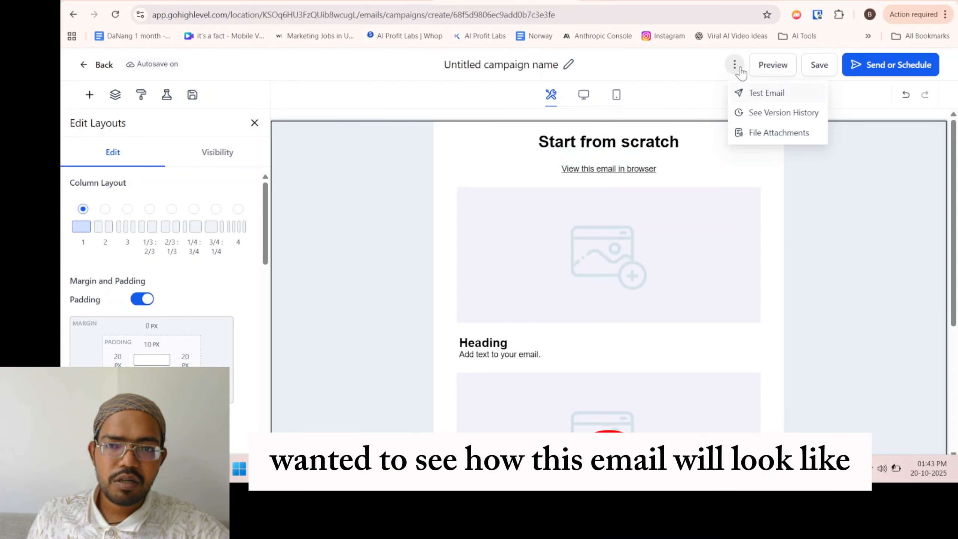
click(614, 98)
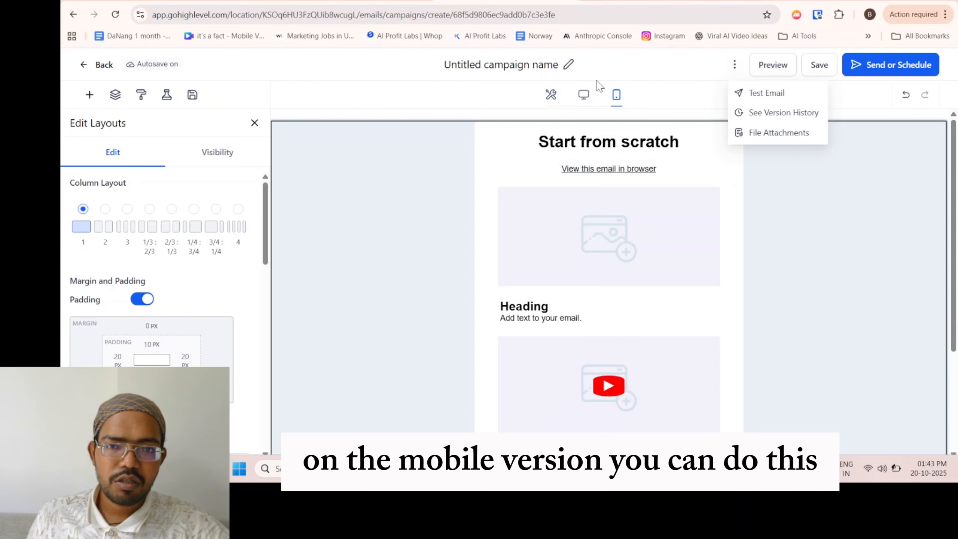
Switch the email canvas out of the mobile view and open the campaign's send and schedule settings.
click(584, 97)
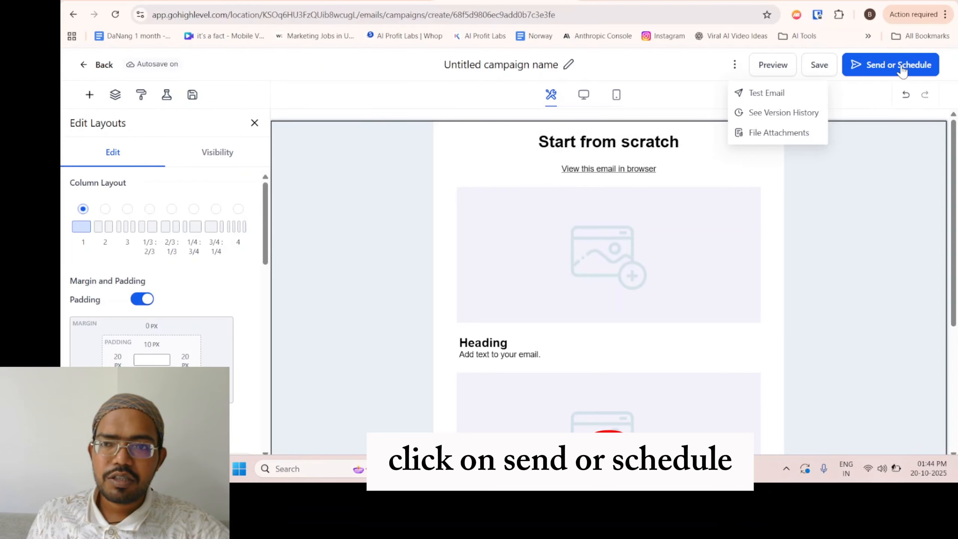
click(879, 72)
scroll(368, 160, down, 10)
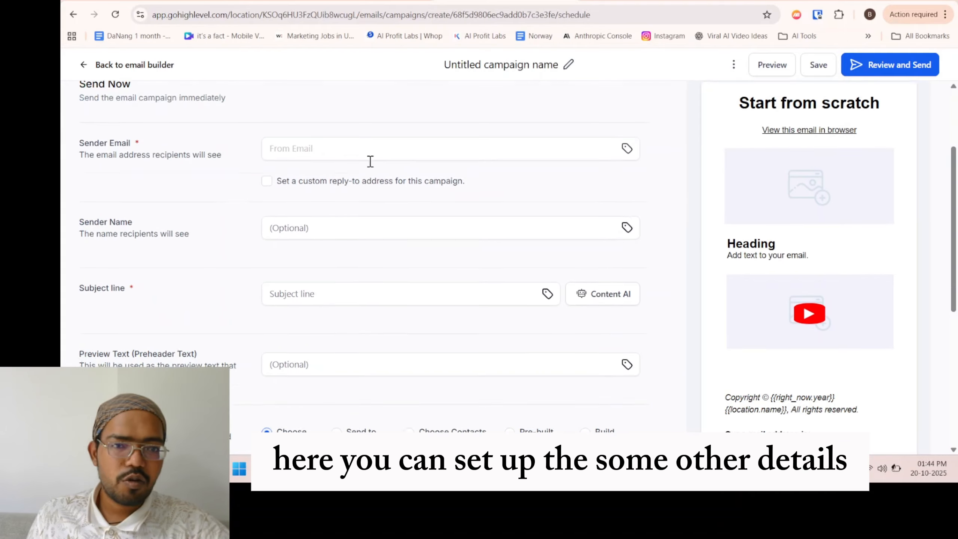
scroll(317, 302, up, 10)
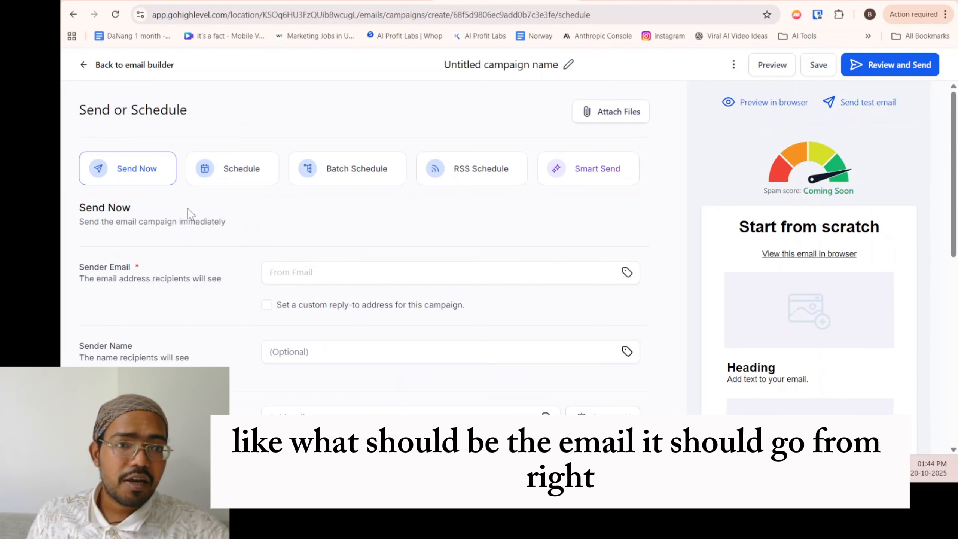
Review the sender email, sender name, subject line and preview text fields without entering anything.
click(294, 269)
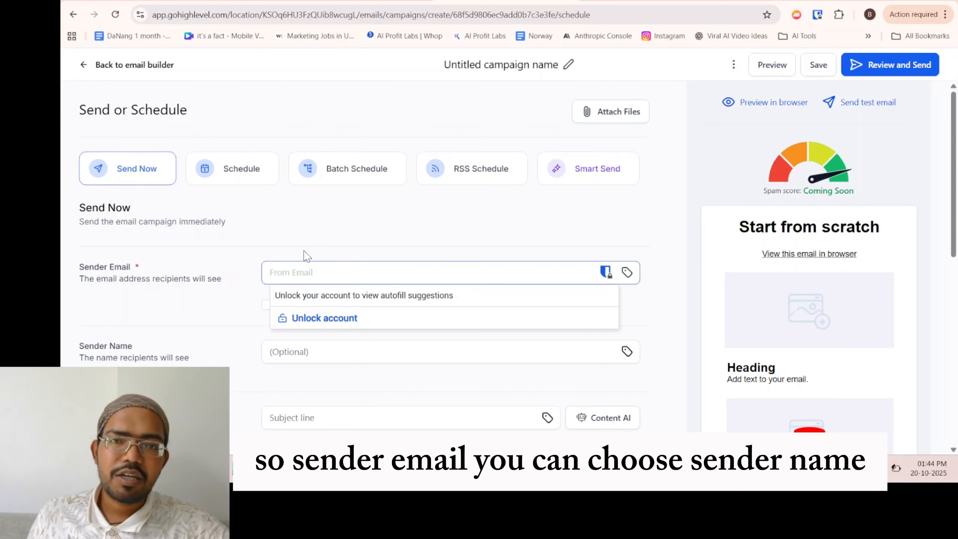
click(236, 329)
scroll(309, 356, down, 4)
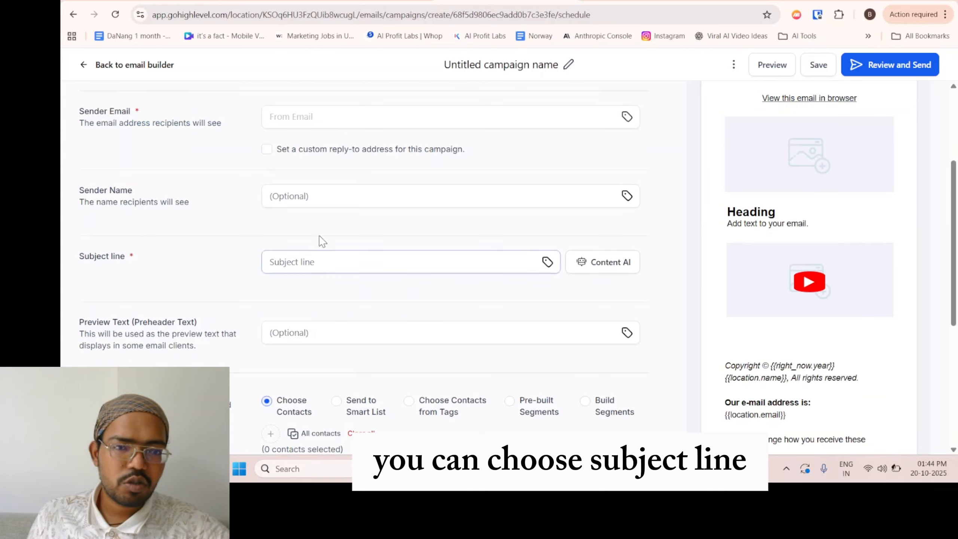
click(323, 190)
click(302, 261)
scroll(402, 267, down, 4)
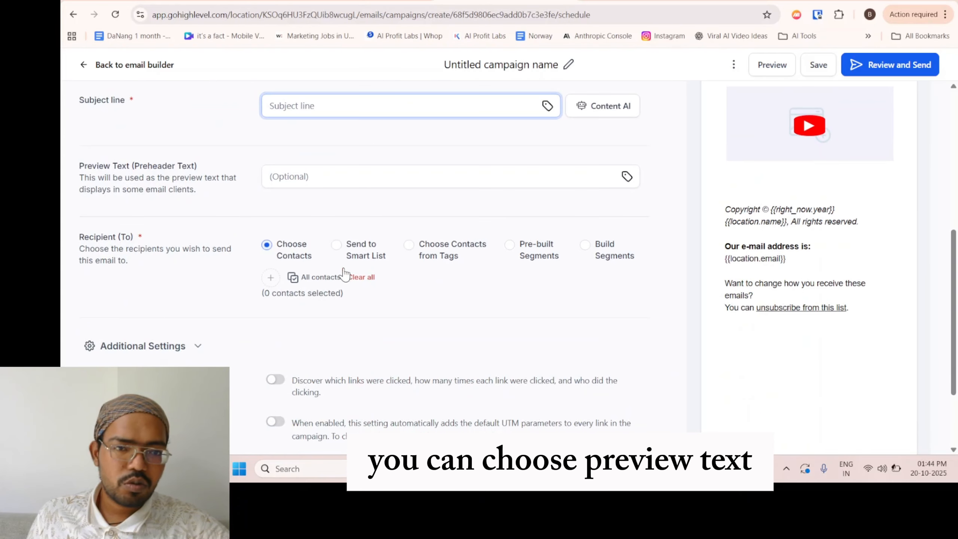
click(337, 180)
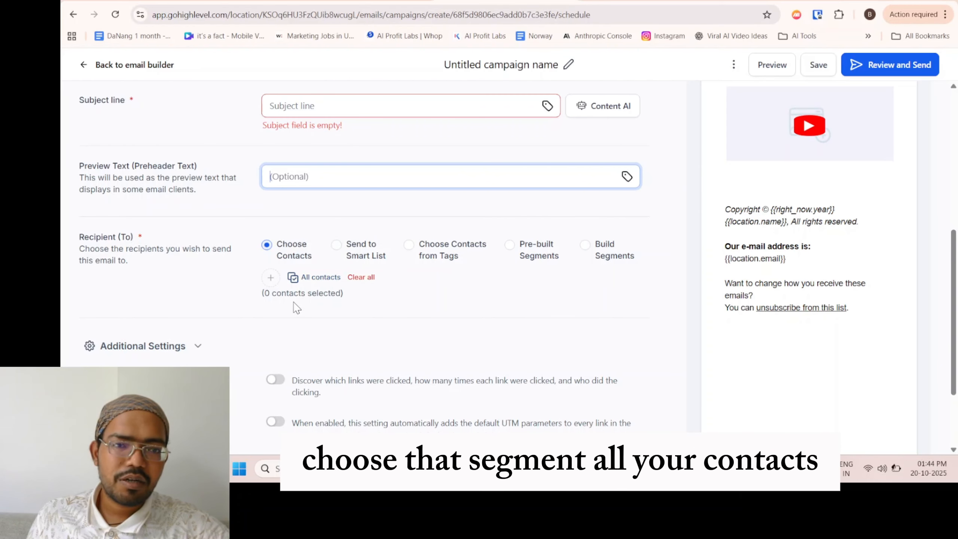
Add the only listed contact as the campaign recipient with the Choose Contacts option.
scroll(286, 264, down, 2)
click(277, 213)
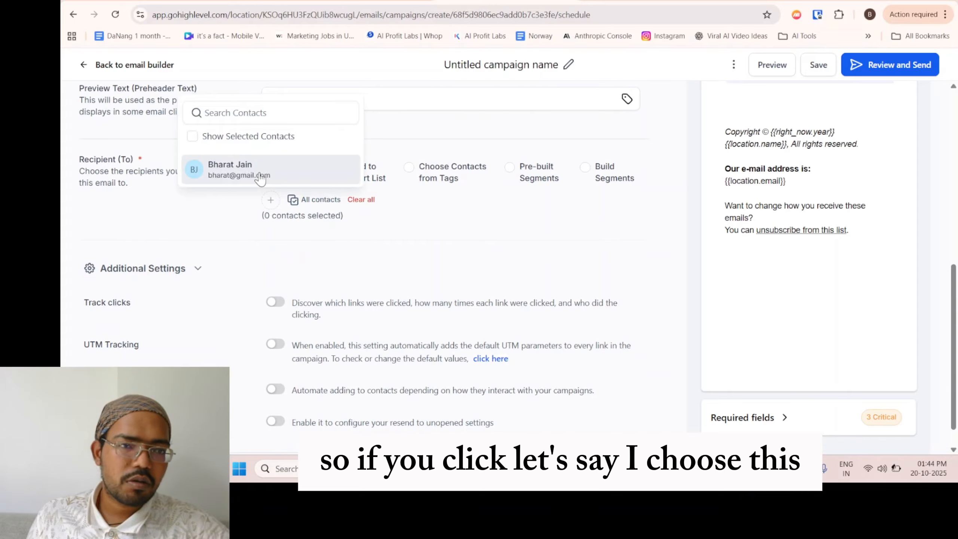
click(211, 170)
click(265, 251)
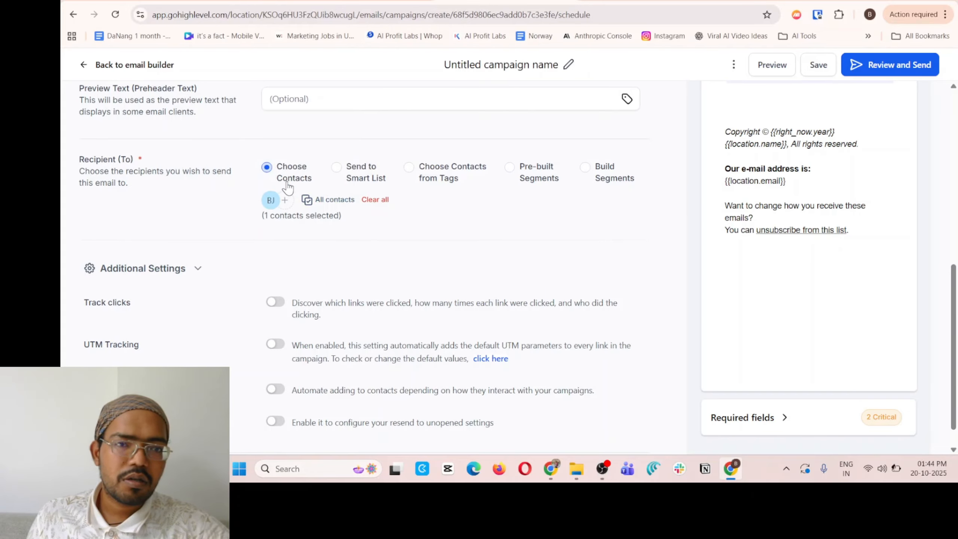
Go through the tag, pre-built segment and build segment recipient options and set the recipient to Send to Smart List.
click(482, 183)
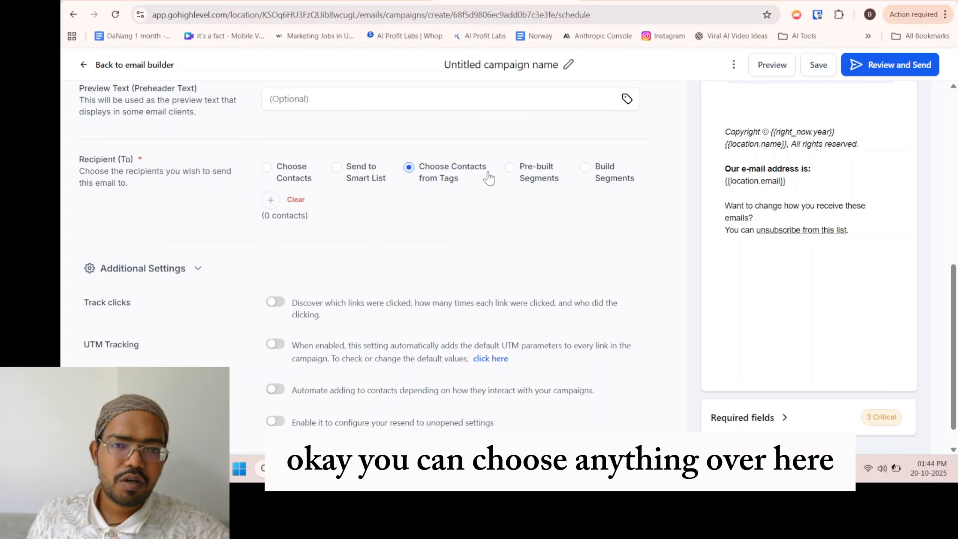
click(526, 176)
click(626, 179)
click(368, 177)
Enable UTM tracking and automatic tag adding in the additional settings, leaving click tracking off.
scroll(317, 300, down, 1)
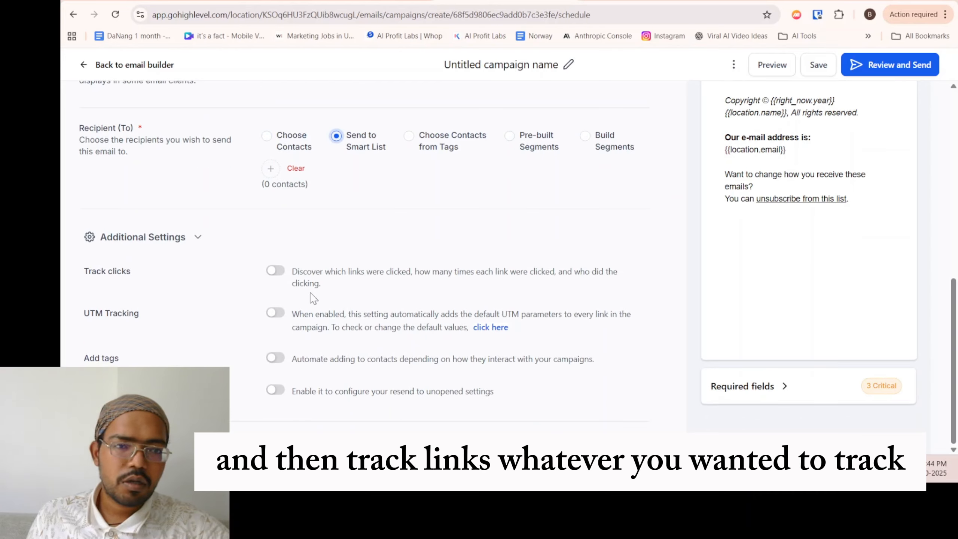
click(278, 272)
click(274, 312)
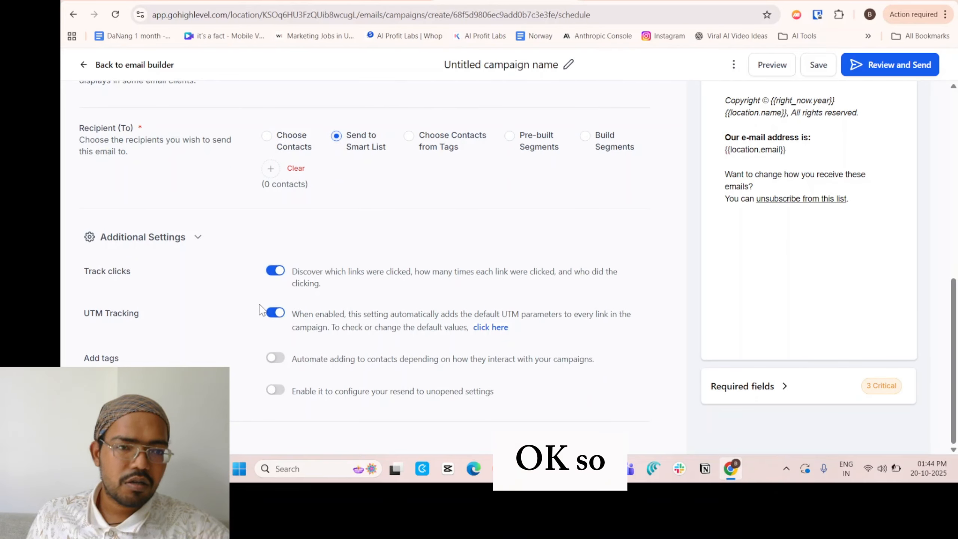
click(275, 271)
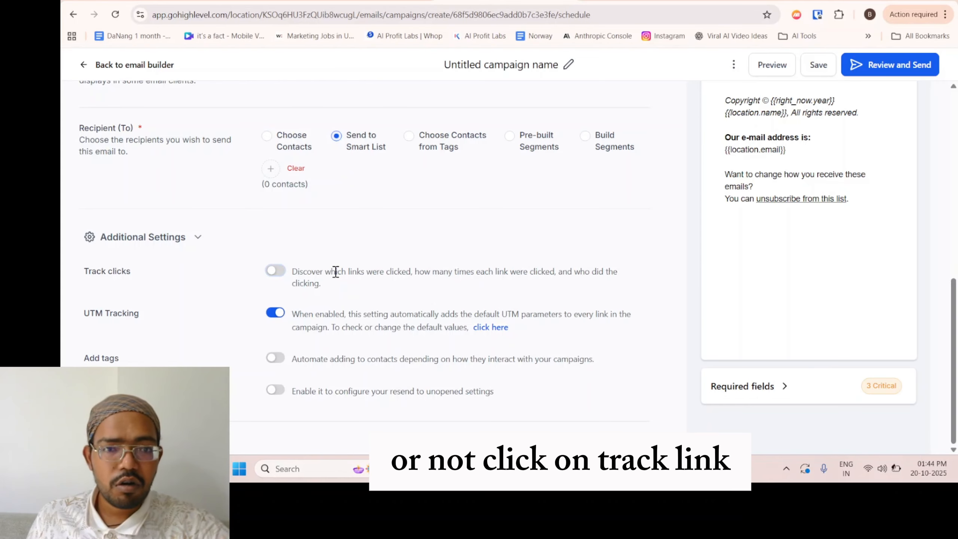
click(276, 270)
click(276, 271)
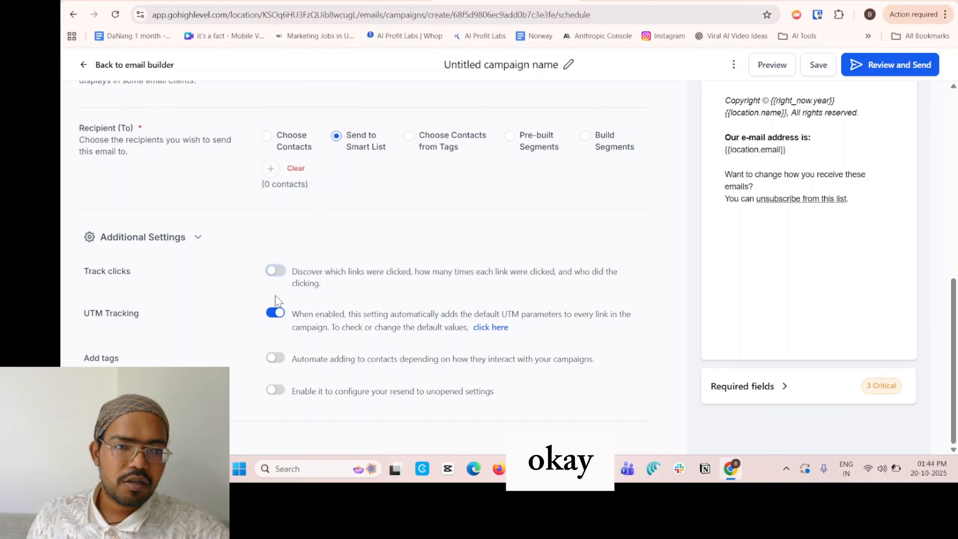
drag(96, 314, 220, 324)
click(219, 324)
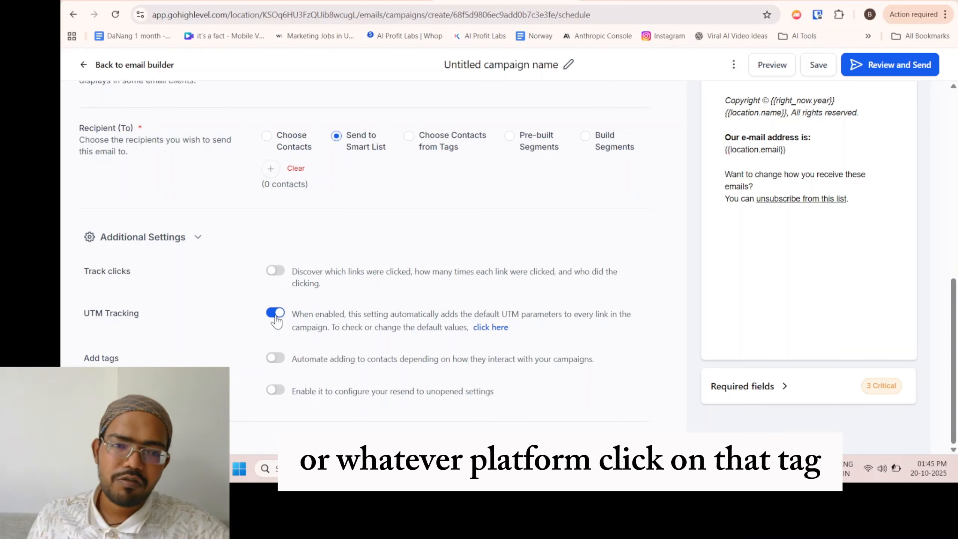
click(274, 358)
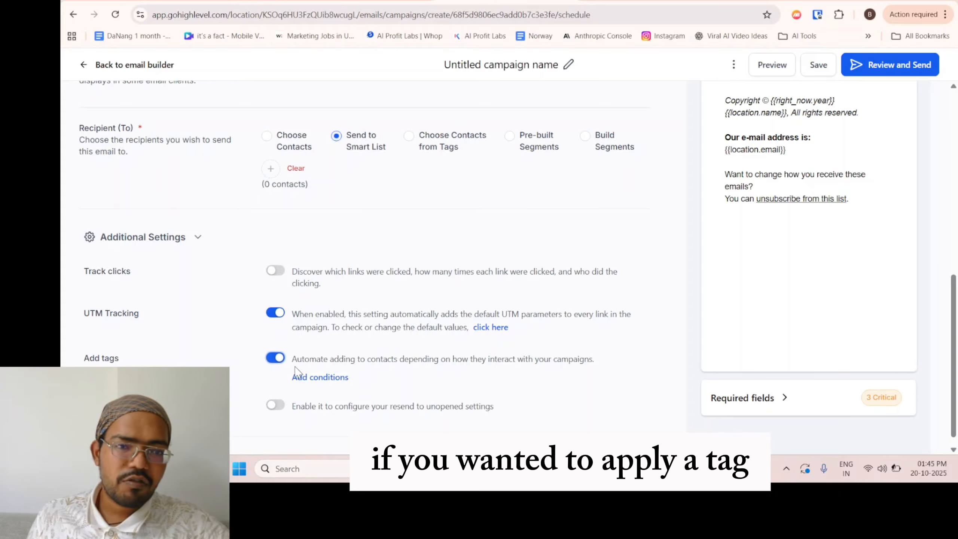
Draft a tag condition of type Basic campaign interaction with Contact clicked the campaign, and close it without saving.
click(331, 380)
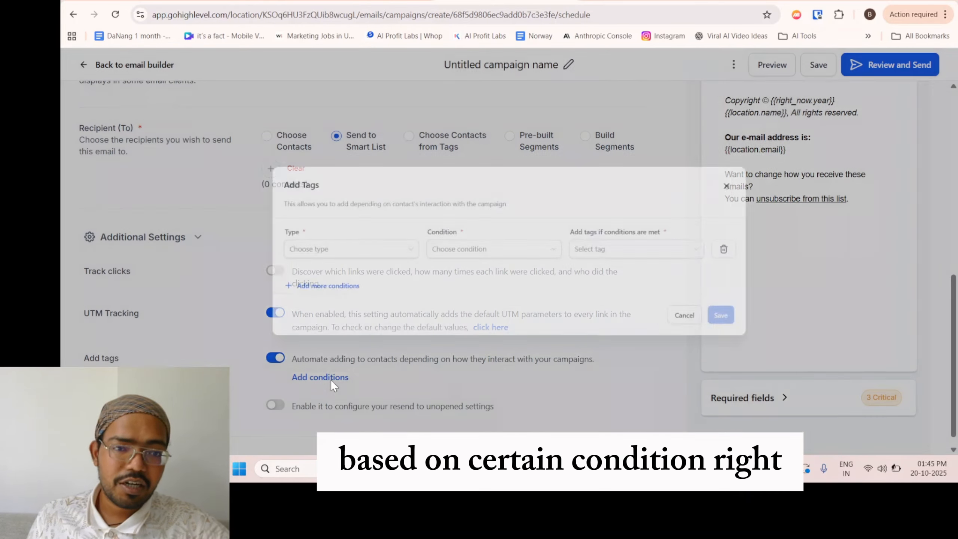
click(307, 260)
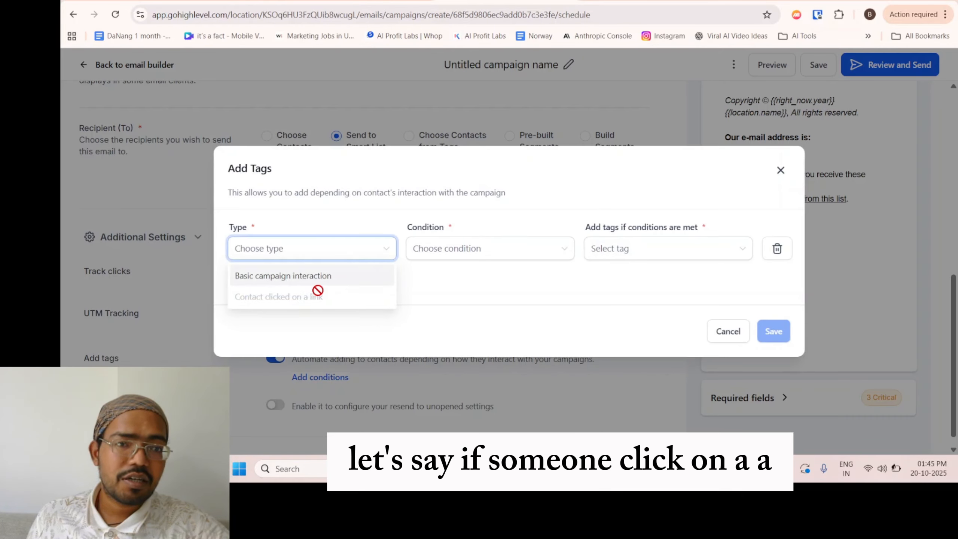
click(335, 279)
click(433, 262)
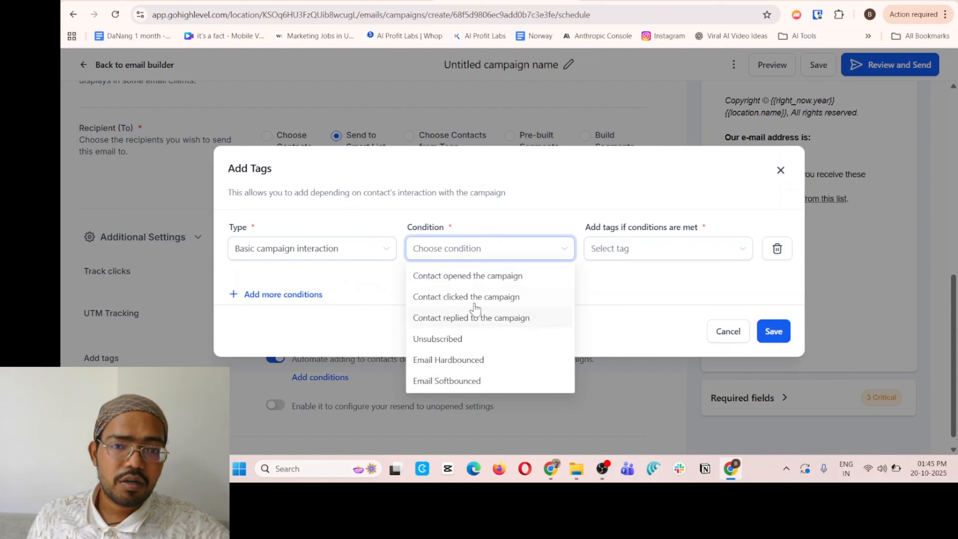
click(504, 295)
click(502, 257)
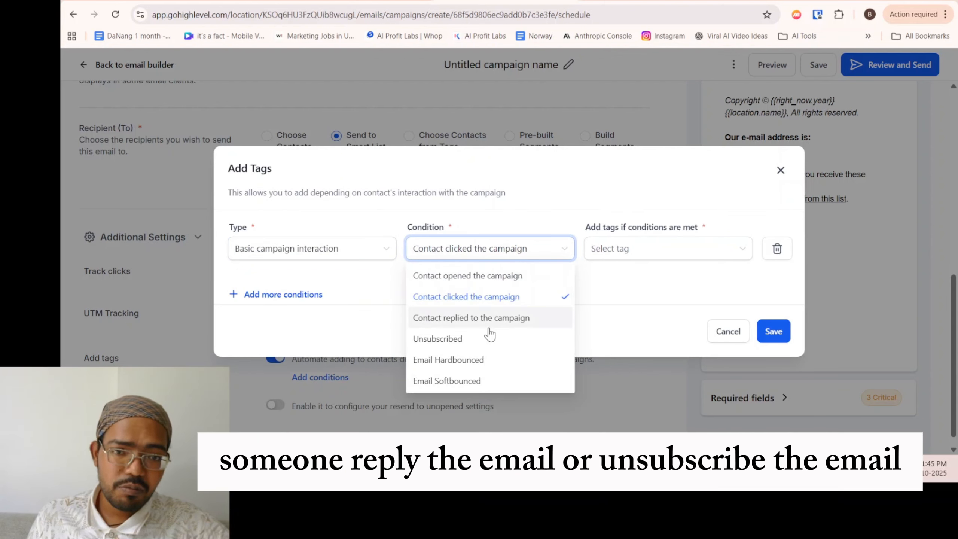
click(584, 264)
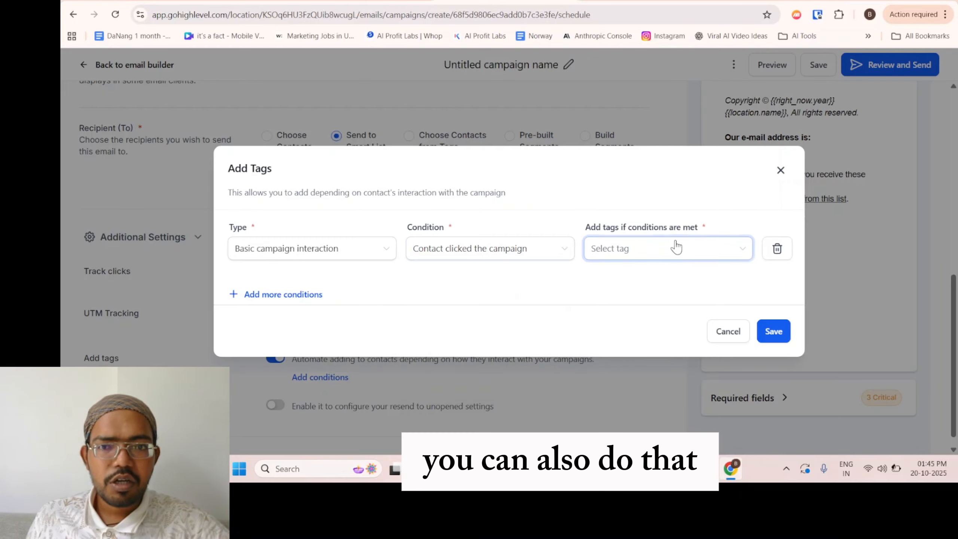
click(779, 170)
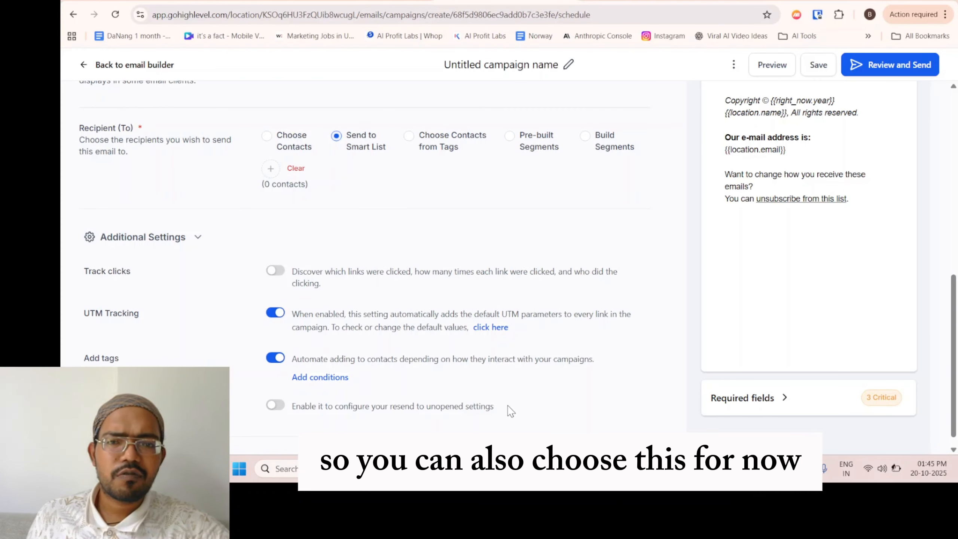
drag(508, 406, 413, 407)
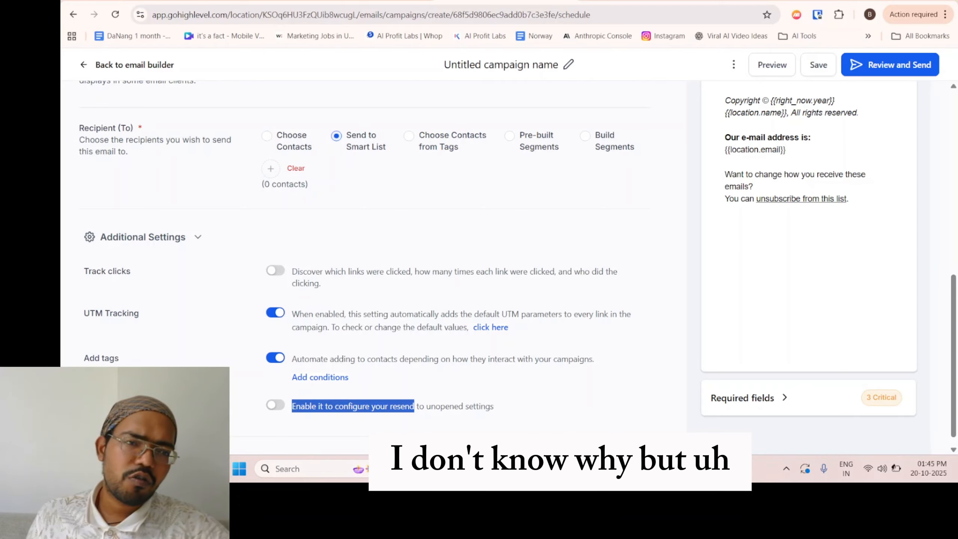
click(430, 436)
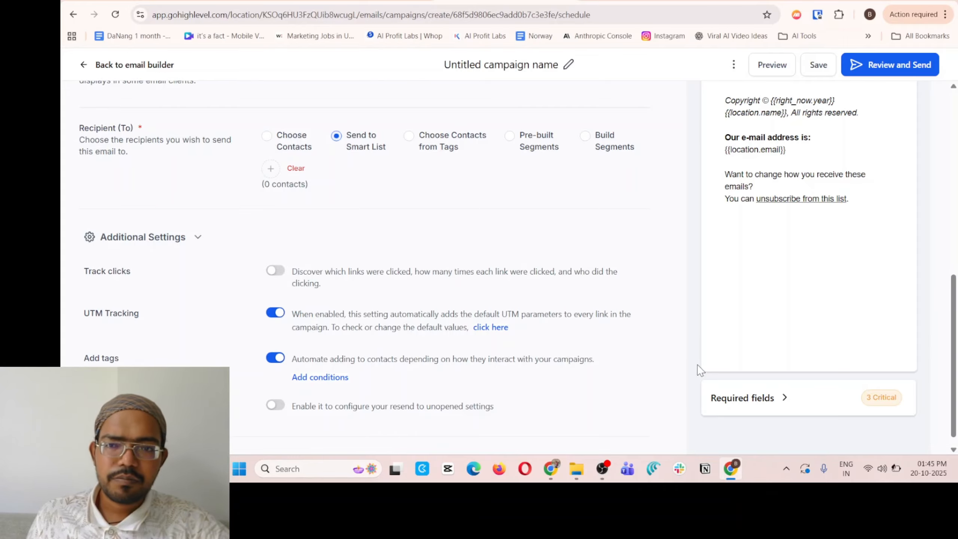
Preview the email in the browser and look through its full content.
scroll(698, 340, up, 10)
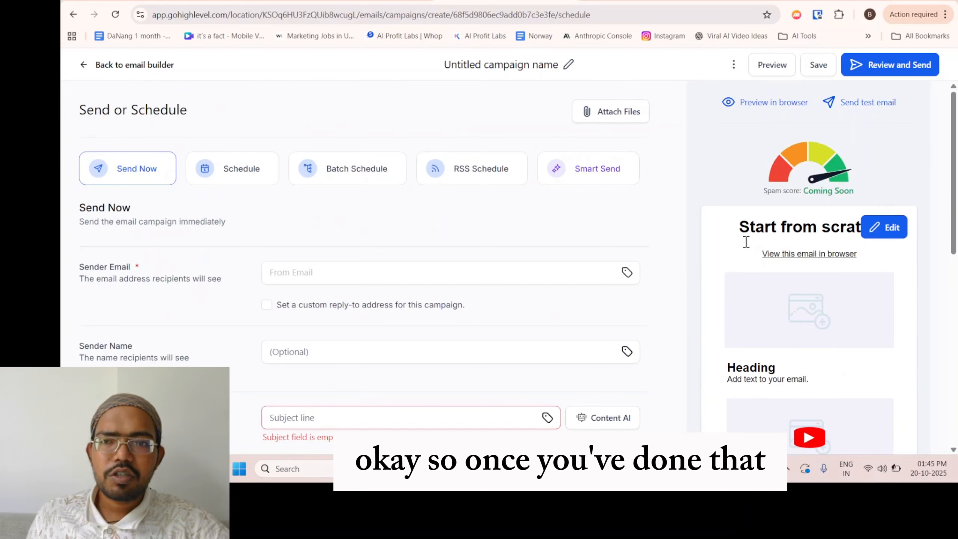
click(757, 103)
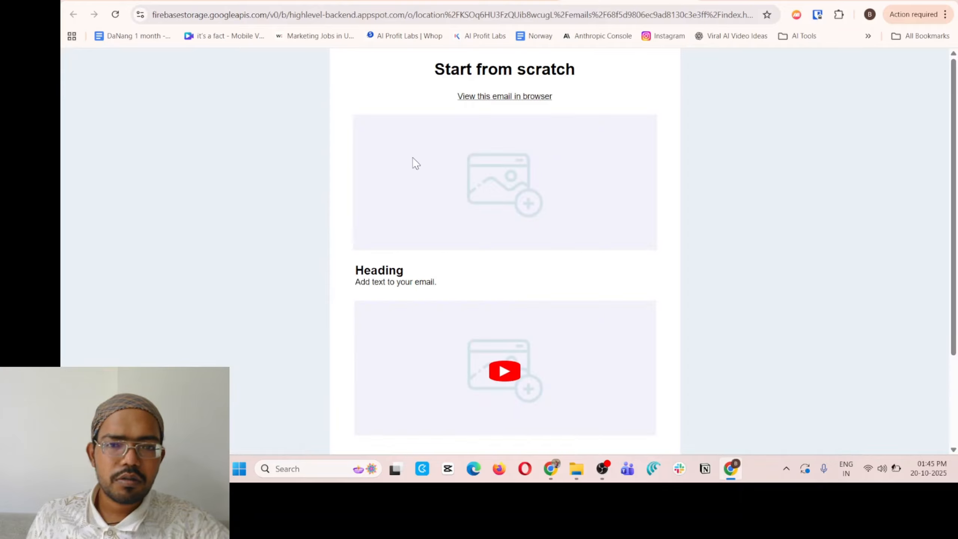
scroll(684, 230, down, 3)
scroll(684, 231, up, 3)
scroll(179, 191, down, 3)
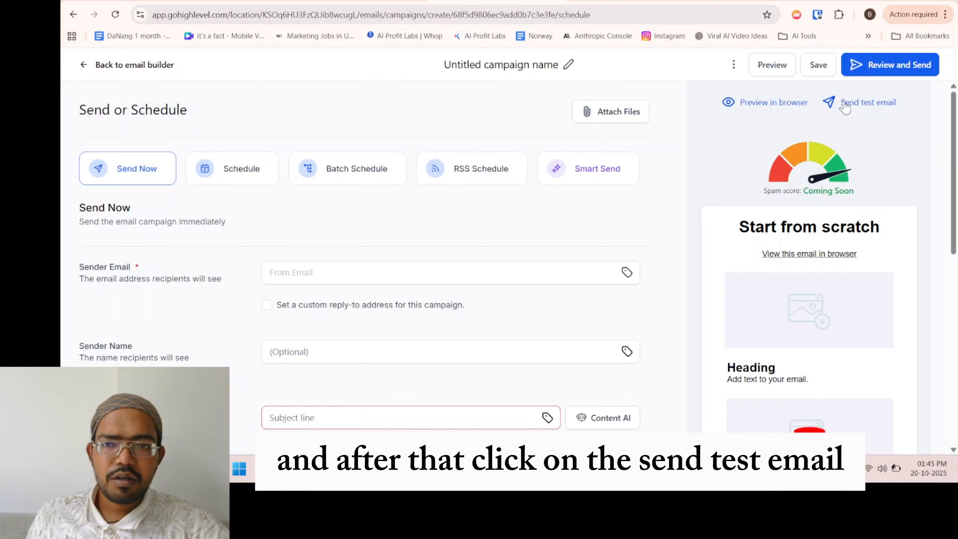
Review and cancel the test email form, and try to proceed to reviewing and sending the campaign.
click(881, 107)
scroll(737, 264, down, 2)
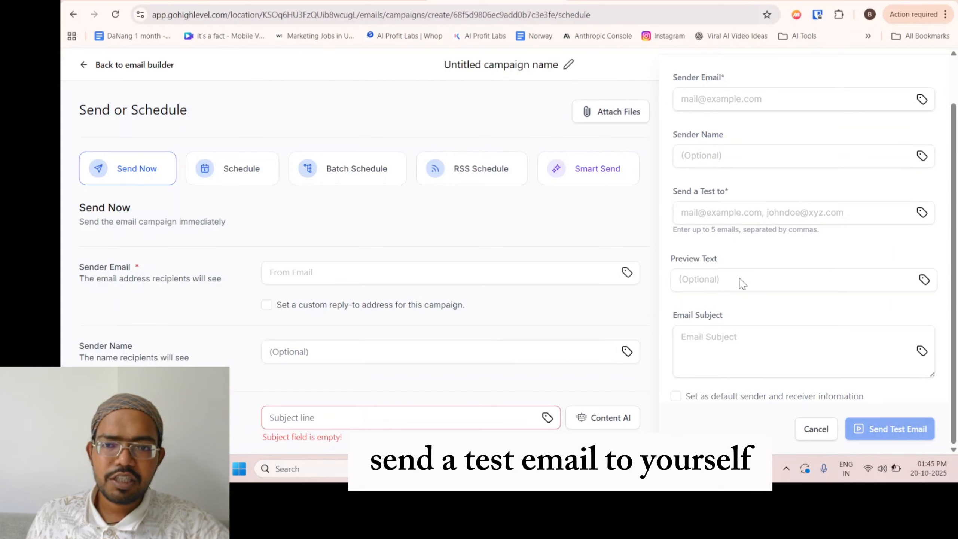
click(815, 428)
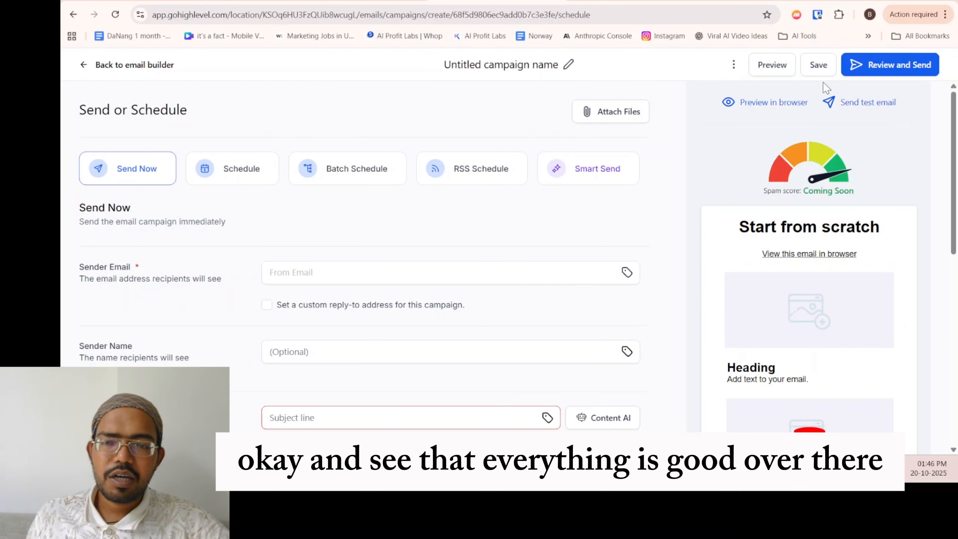
click(880, 64)
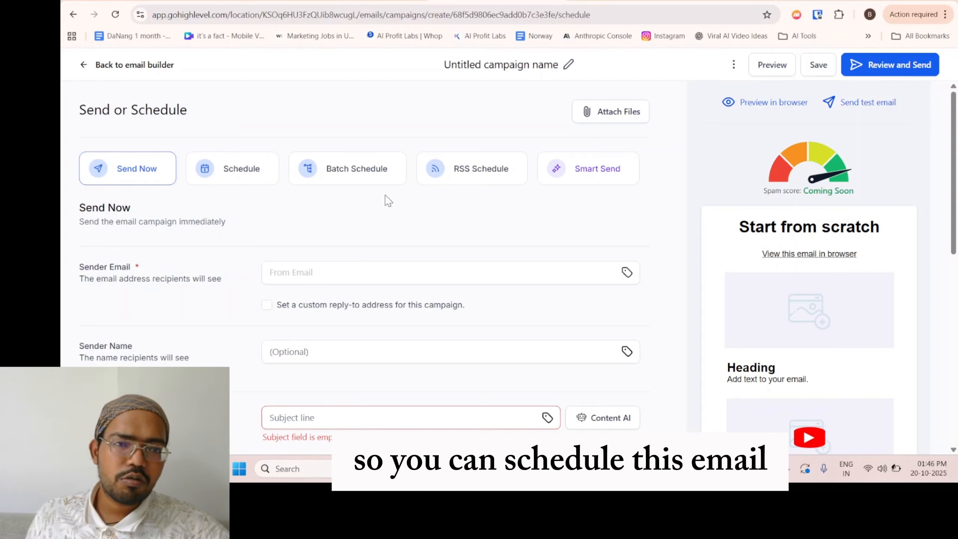
Review the Schedule and Batch Schedule delivery options and switch the campaign back to Send Now.
click(230, 182)
click(143, 180)
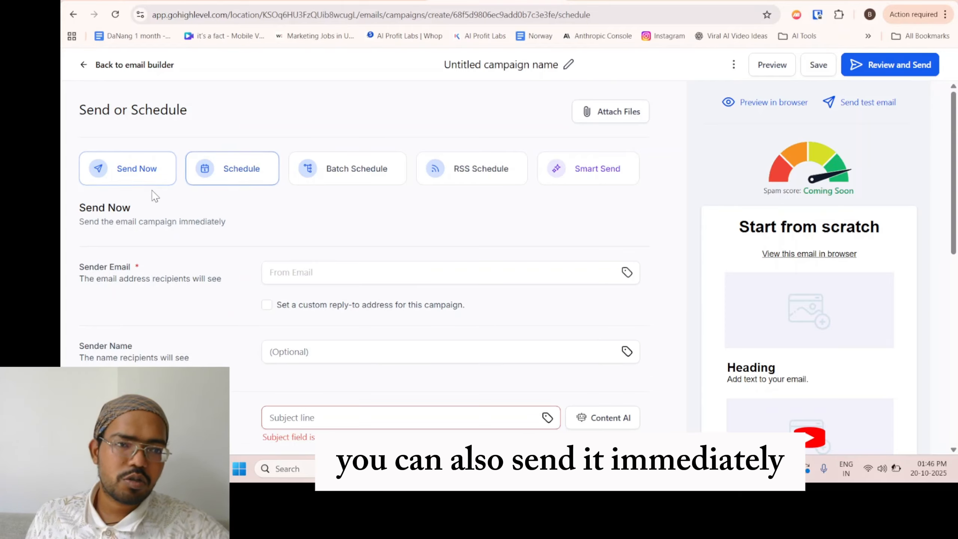
click(355, 178)
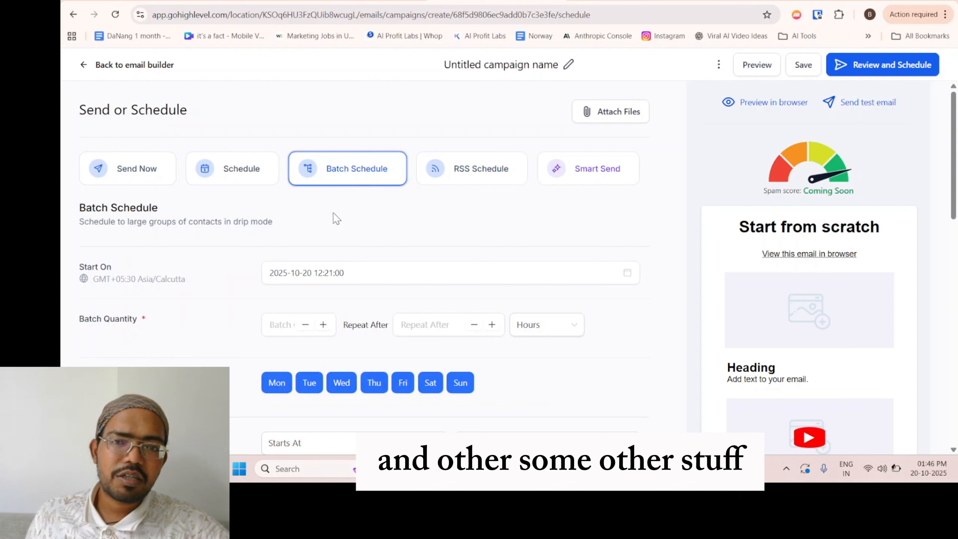
click(240, 171)
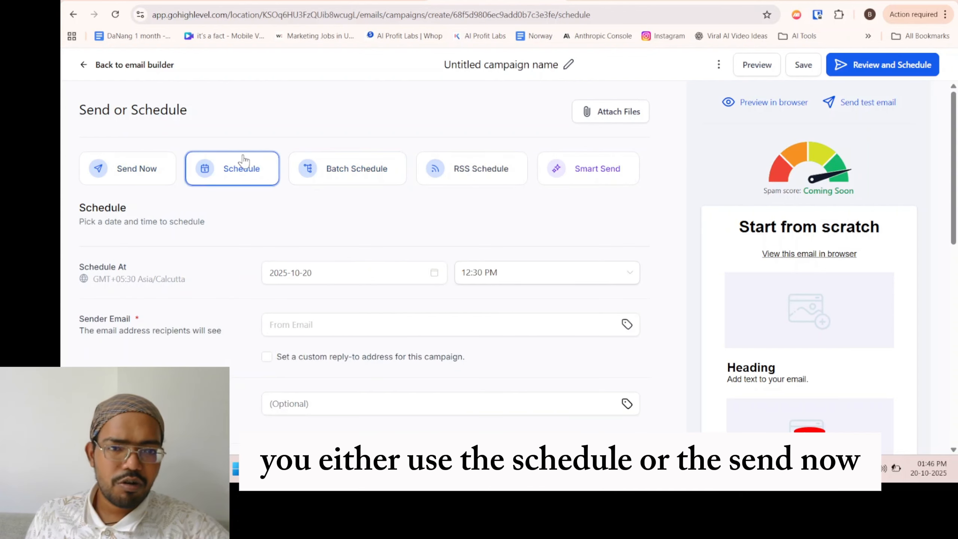
click(151, 176)
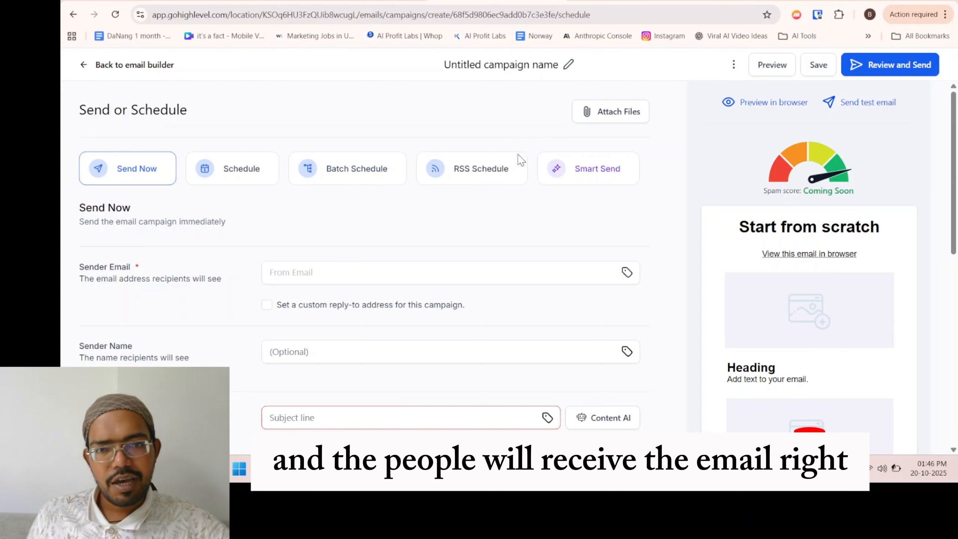
scroll(496, 189, down, 5)
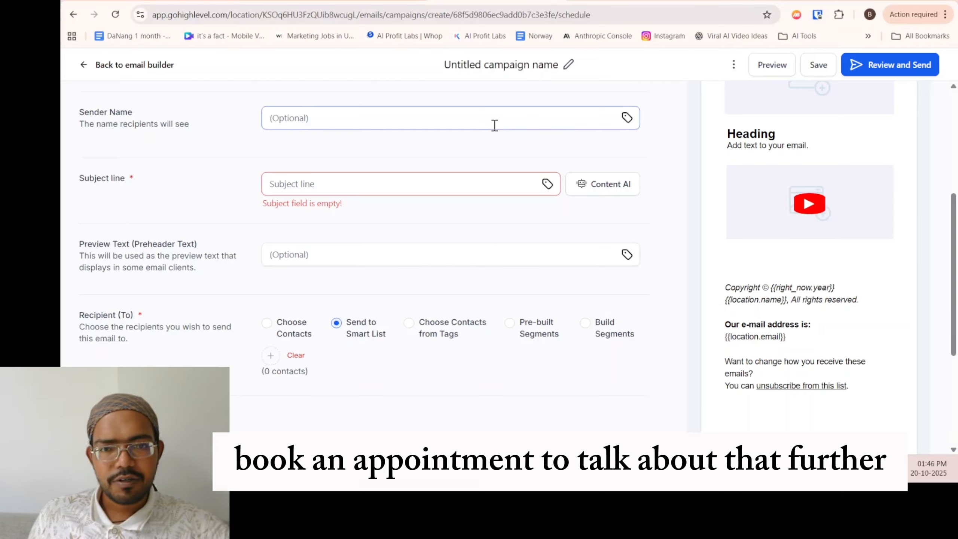
scroll(499, 175, up, 3)
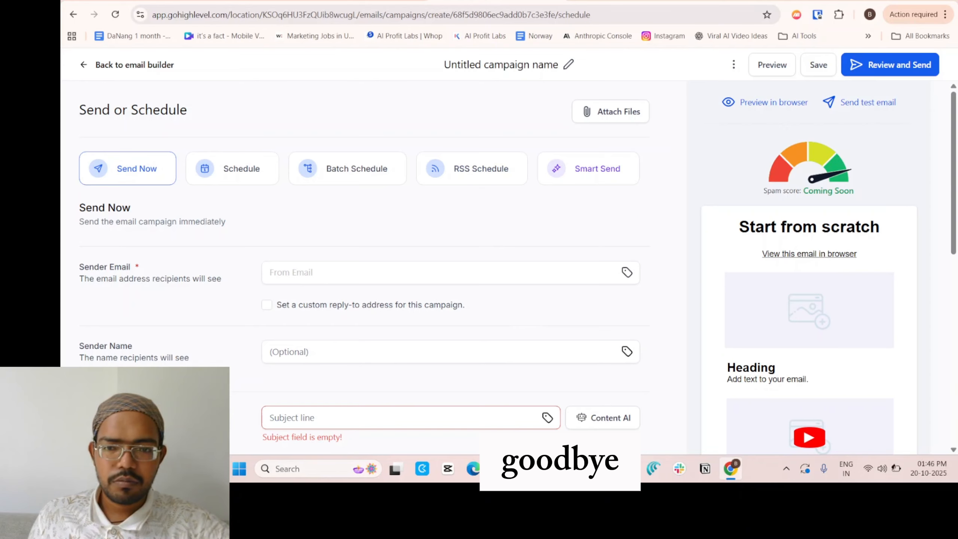